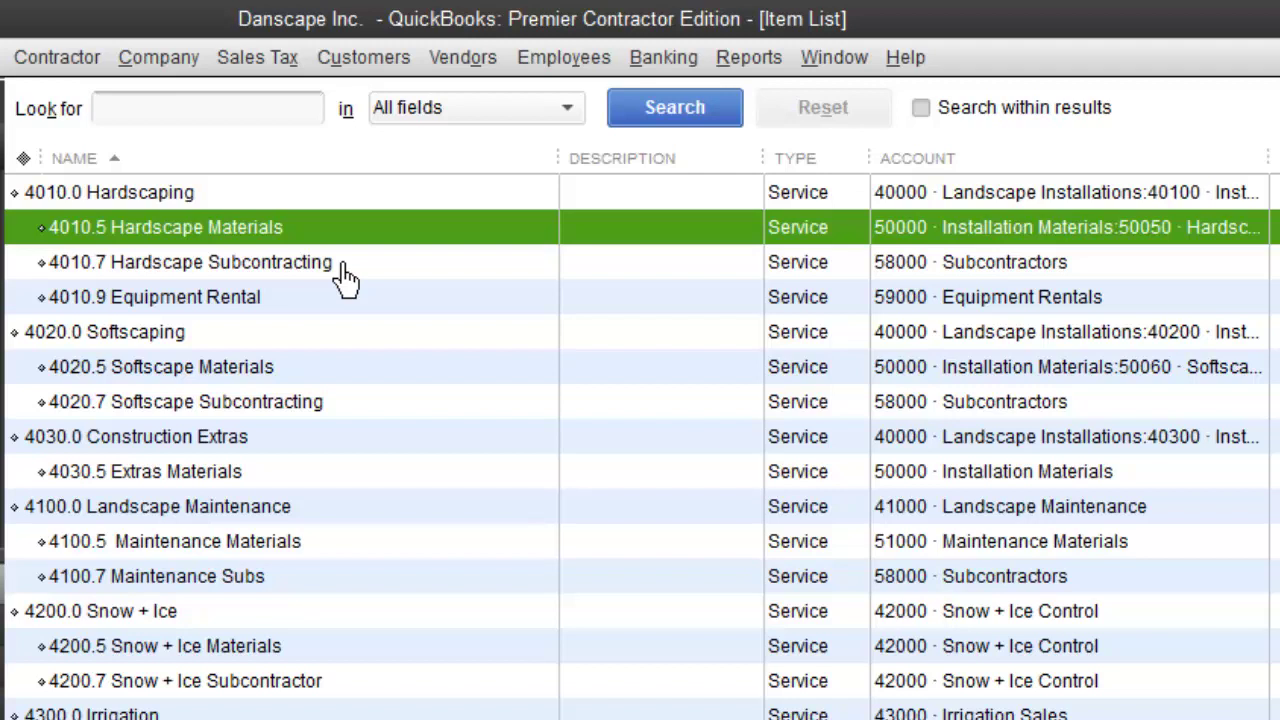
click(340, 270)
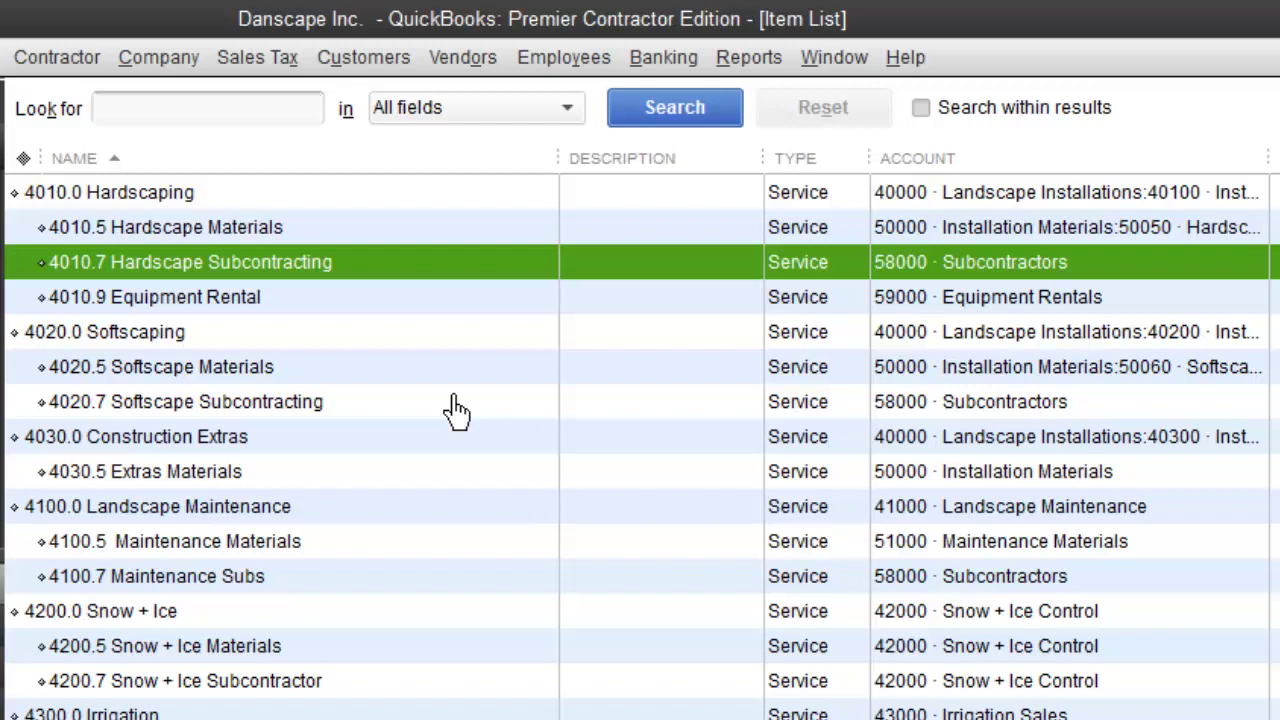
click(338, 313)
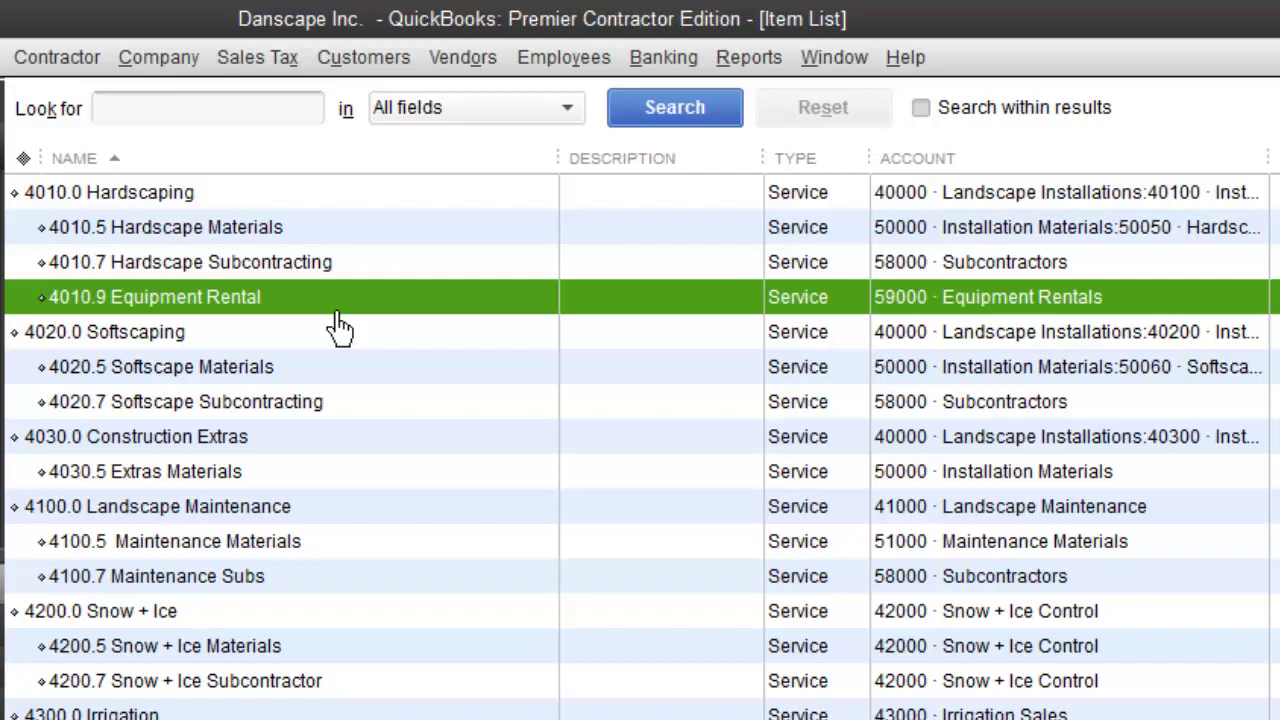
click(245, 206)
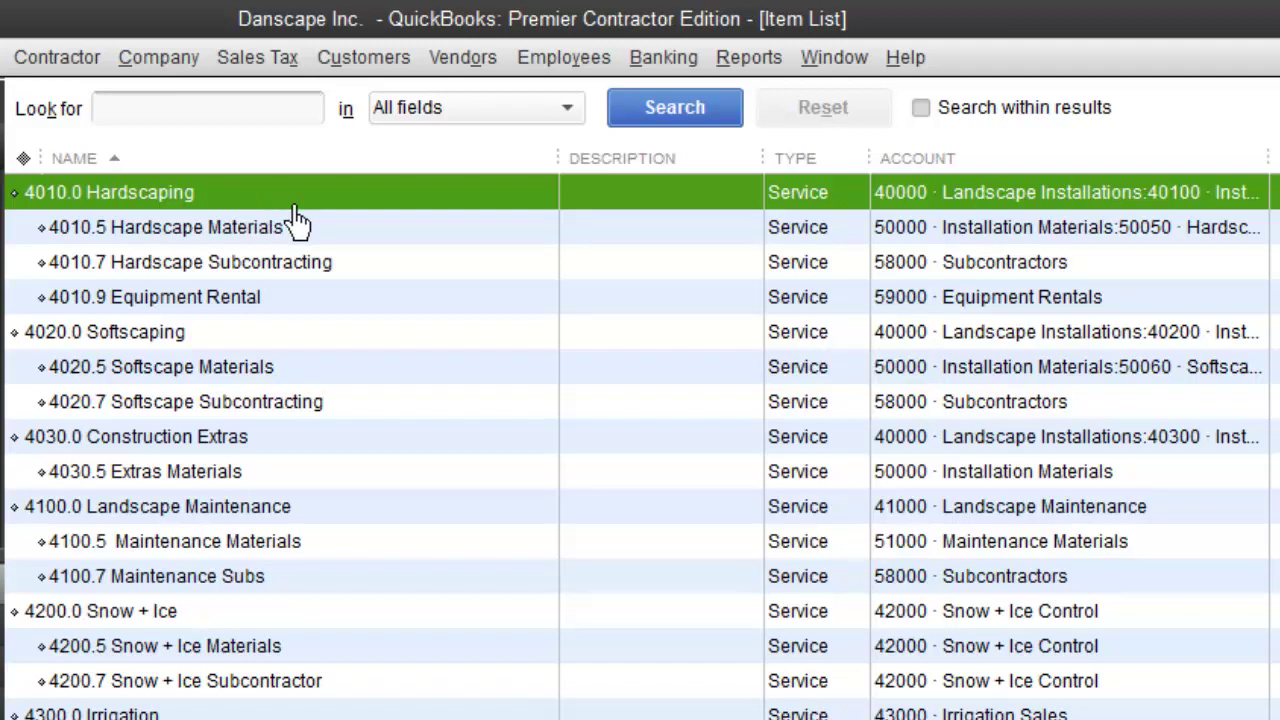
click(310, 240)
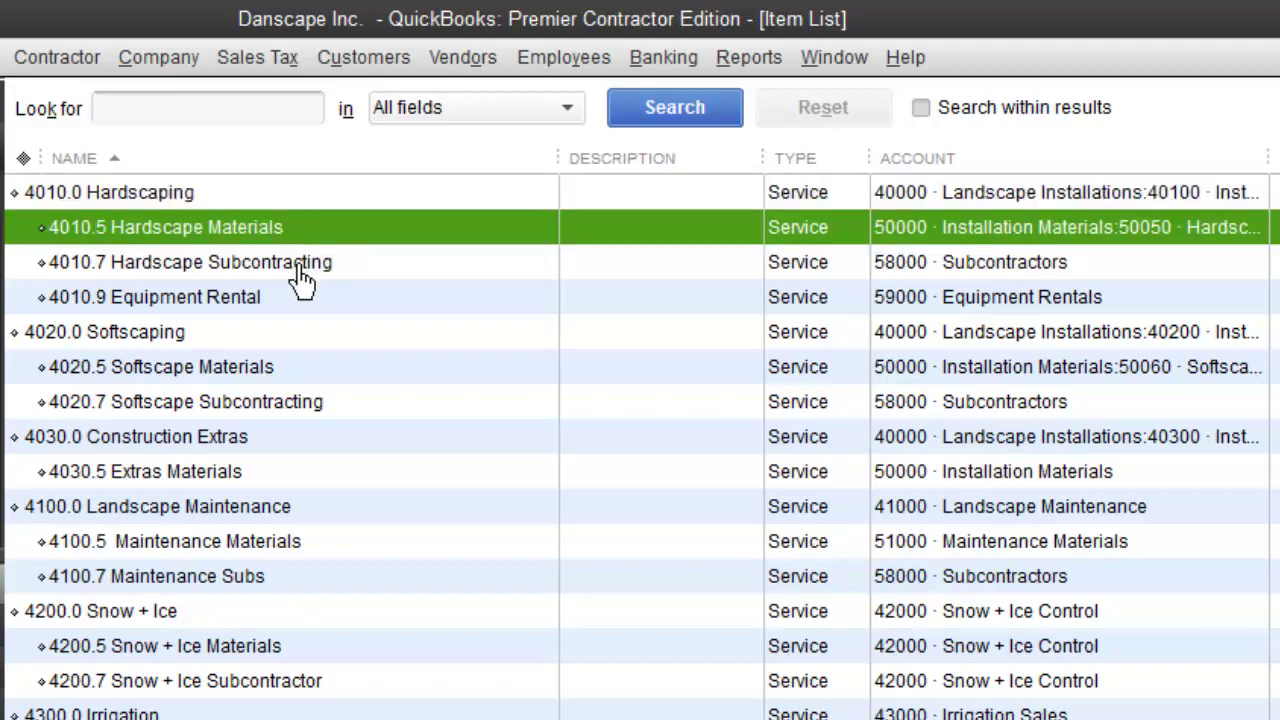
click(299, 272)
click(313, 303)
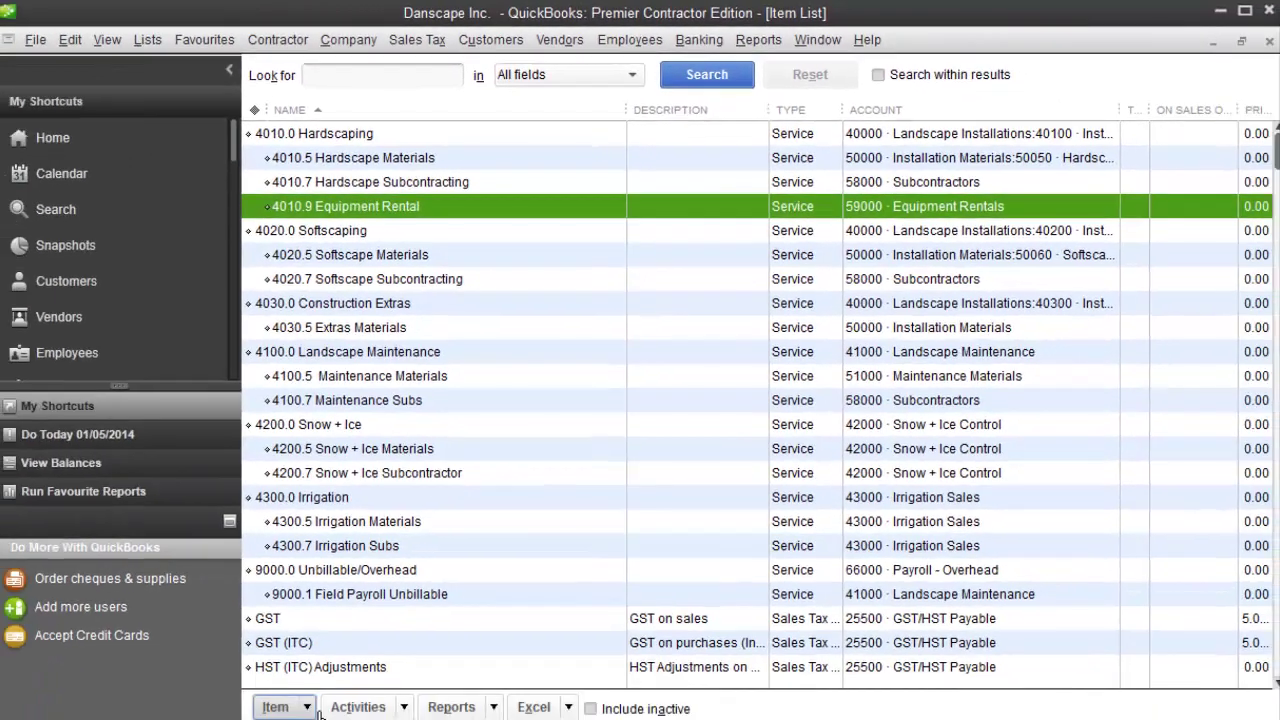
- From the Item menu, create a new Service item named 4050.0 Landscape Lighting
click(308, 708)
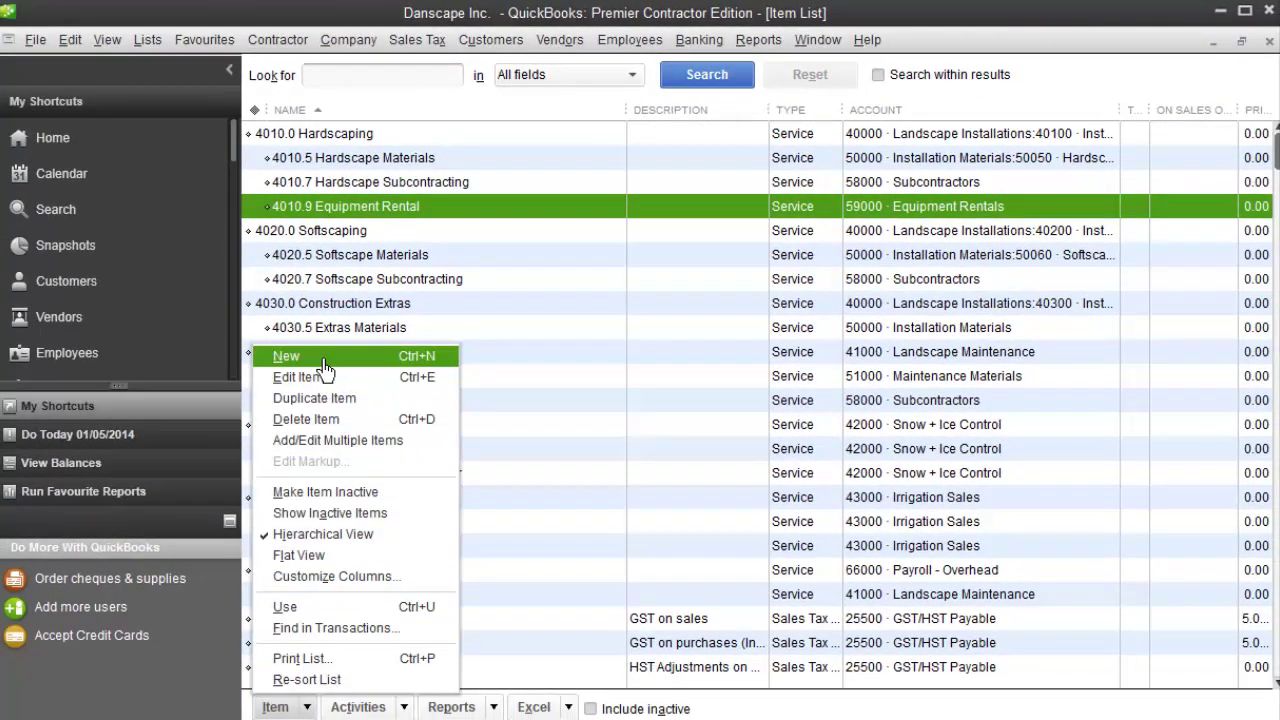
click(290, 356)
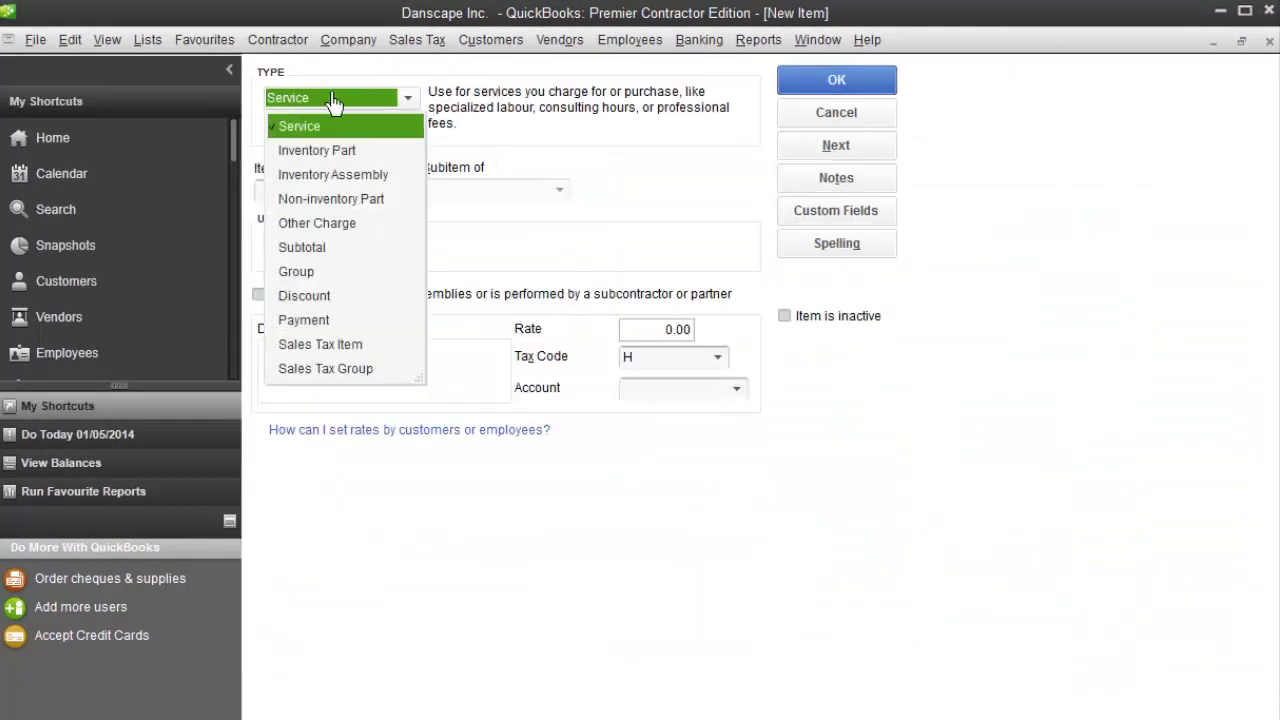
click(543, 165)
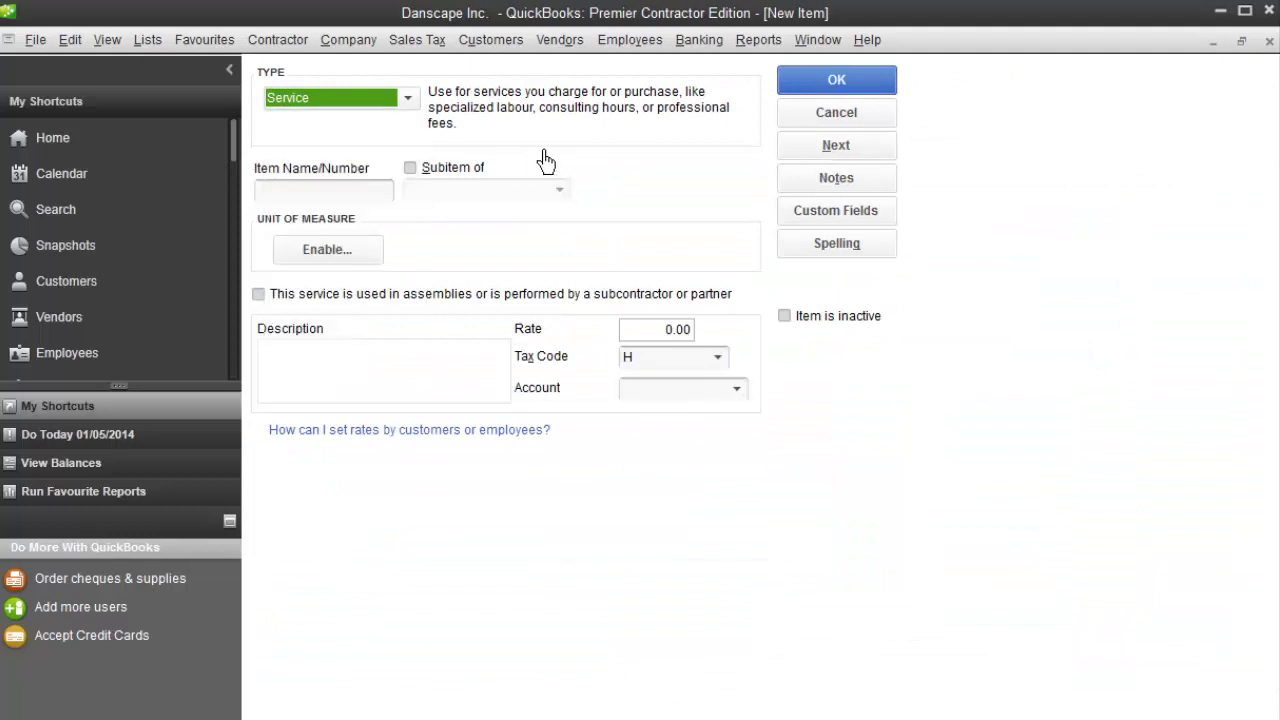
click(333, 195)
text(4050)
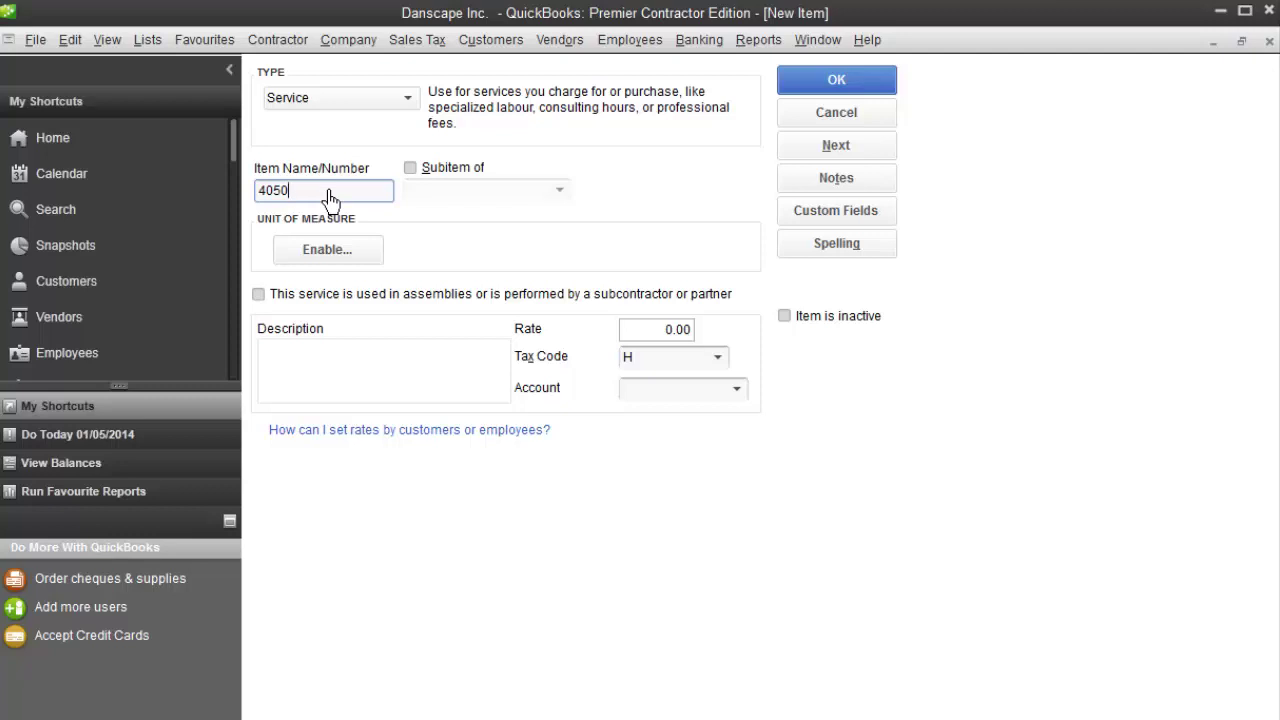
text(.0  Landscape Lighting)
- Set the item's account to 40500 Installations - Lighting and save it
click(748, 392)
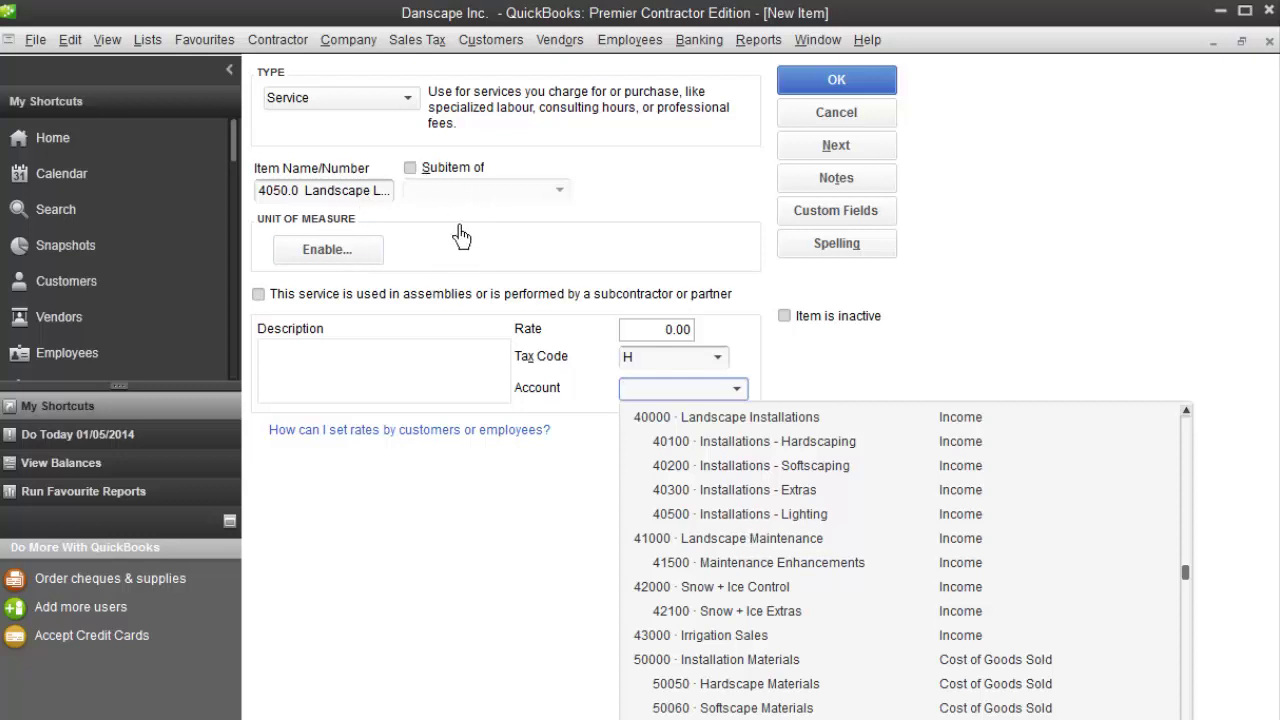
click(796, 516)
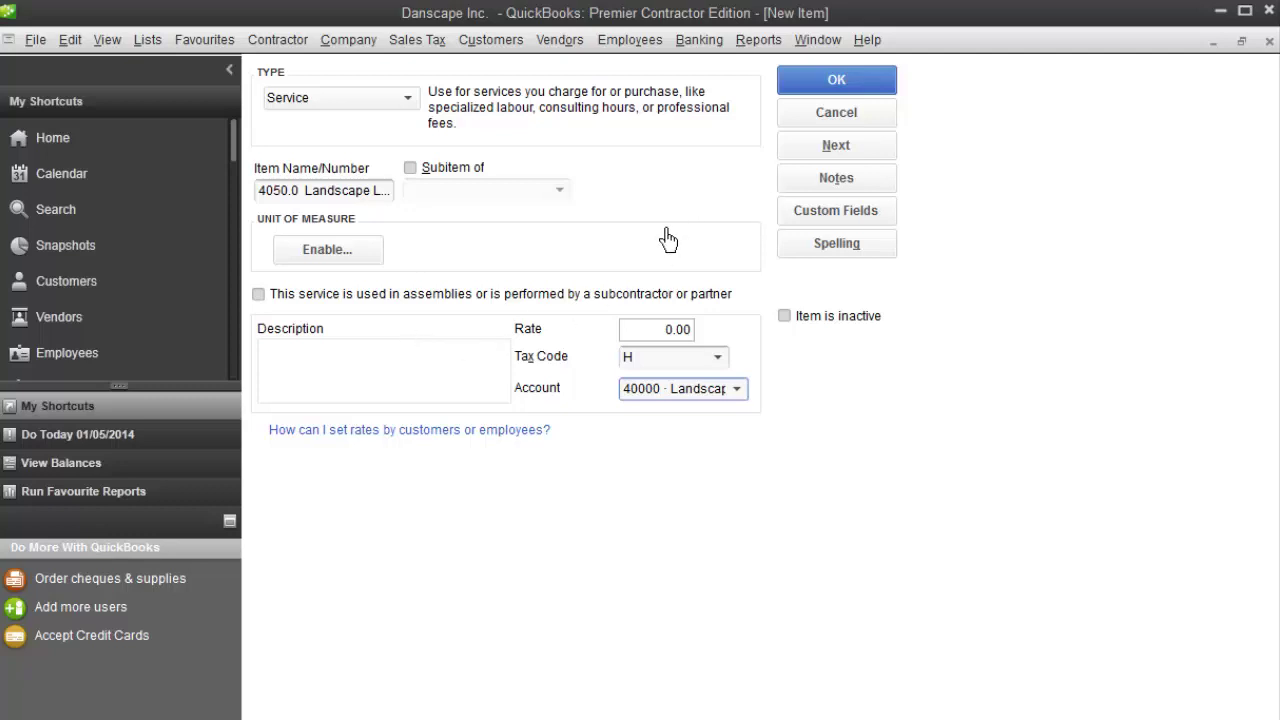
click(884, 90)
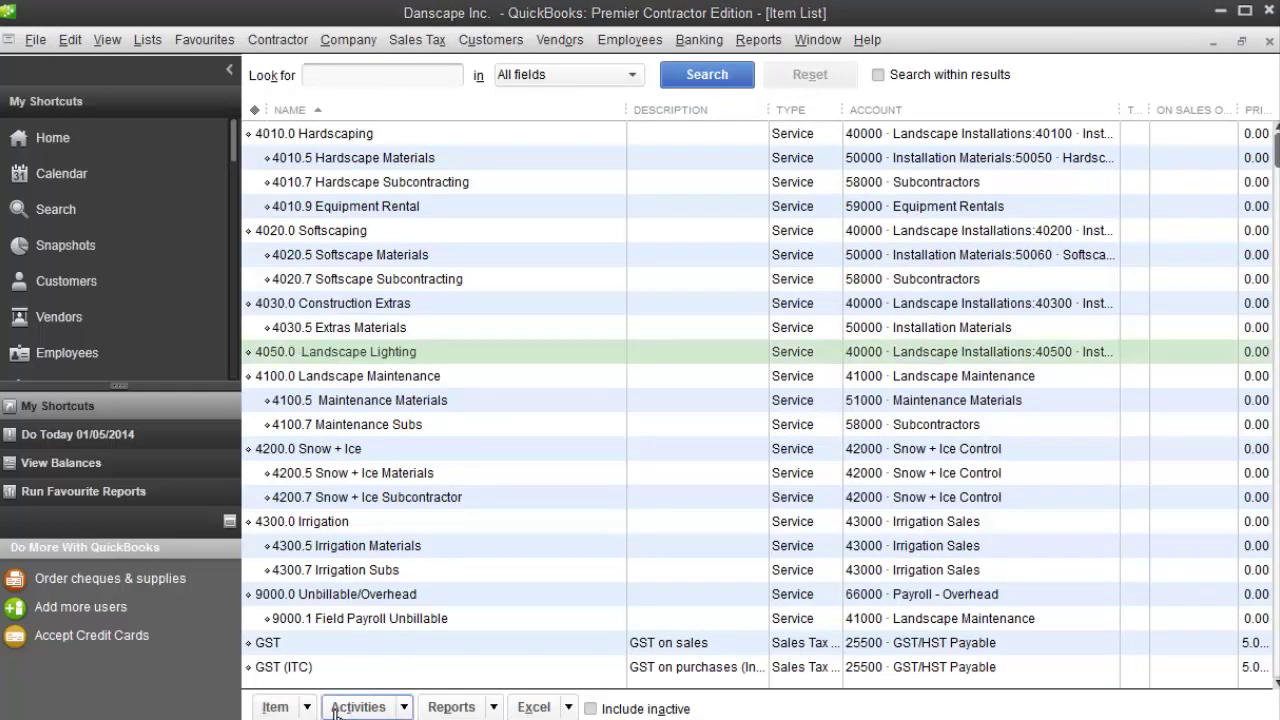
- Start another Service item named 4050.5 Lighting Materials
click(275, 707)
click(286, 356)
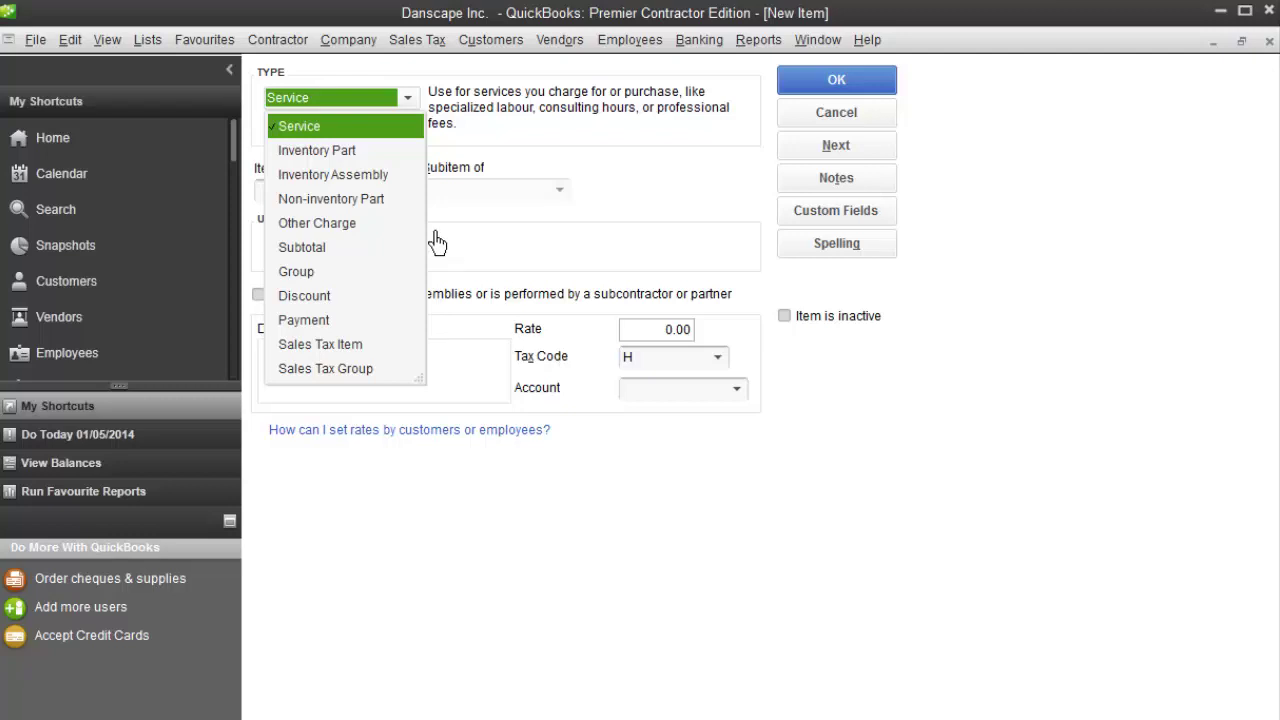
click(380, 130)
click(325, 192)
text(4050)
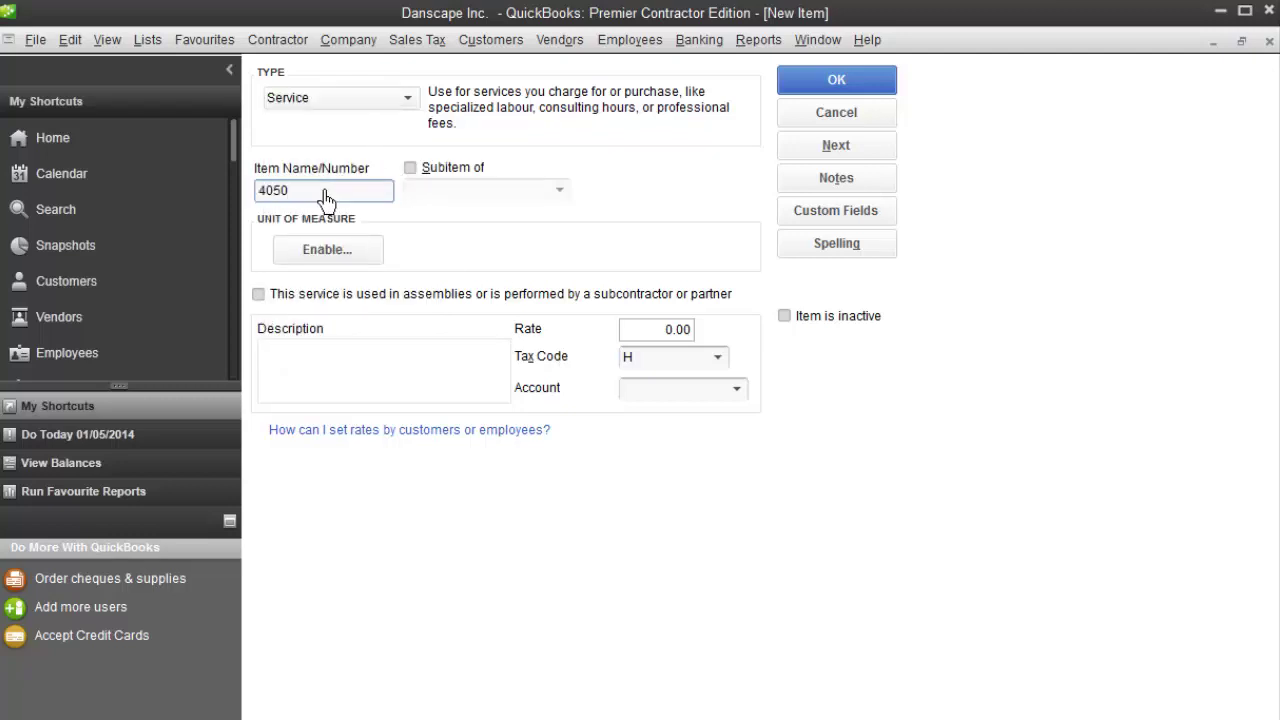
text(.5)
text(Landscape Lig)
key(BackSpace)
key(BackSpace)
key(BackSpace)
key(BackSpace)
key(BackSpace)
key(BackSpace)
key(BackSpace)
key(BackSpace)
key(BackSpace)
key(BackSpace)
key(BackSpace)
key(BackSpace)
text(ighting Mater)
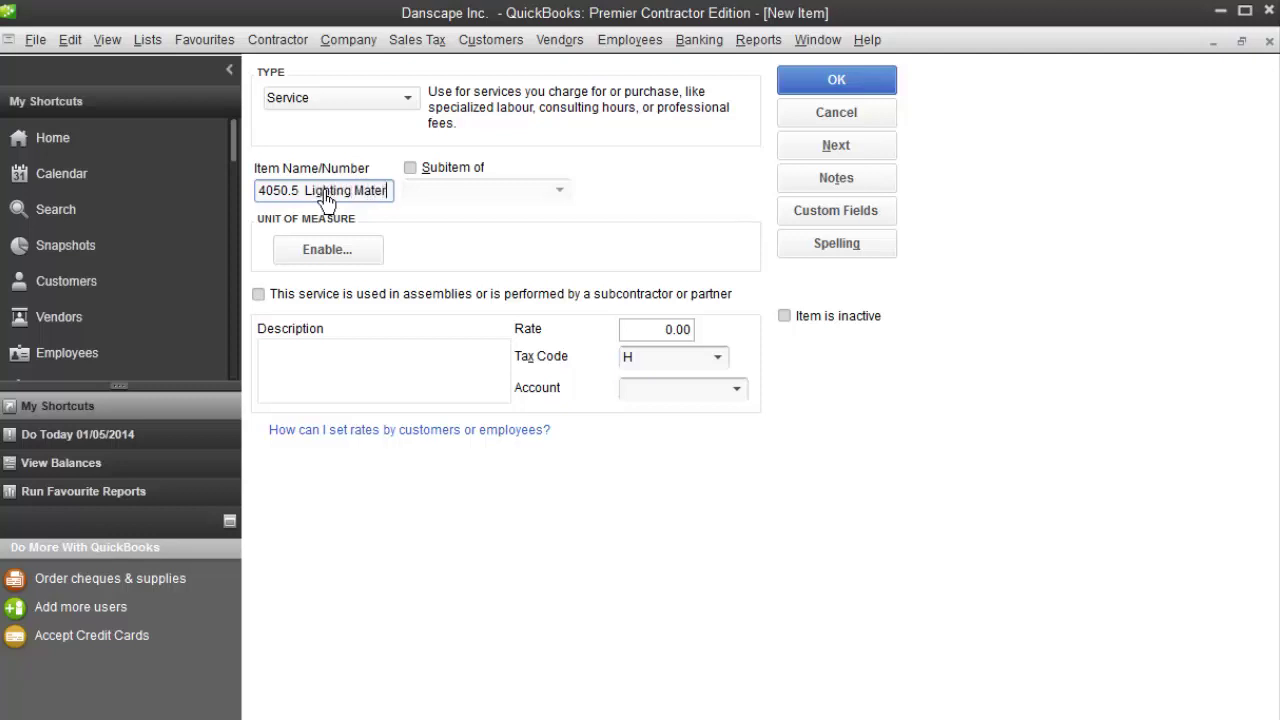
text(ials)
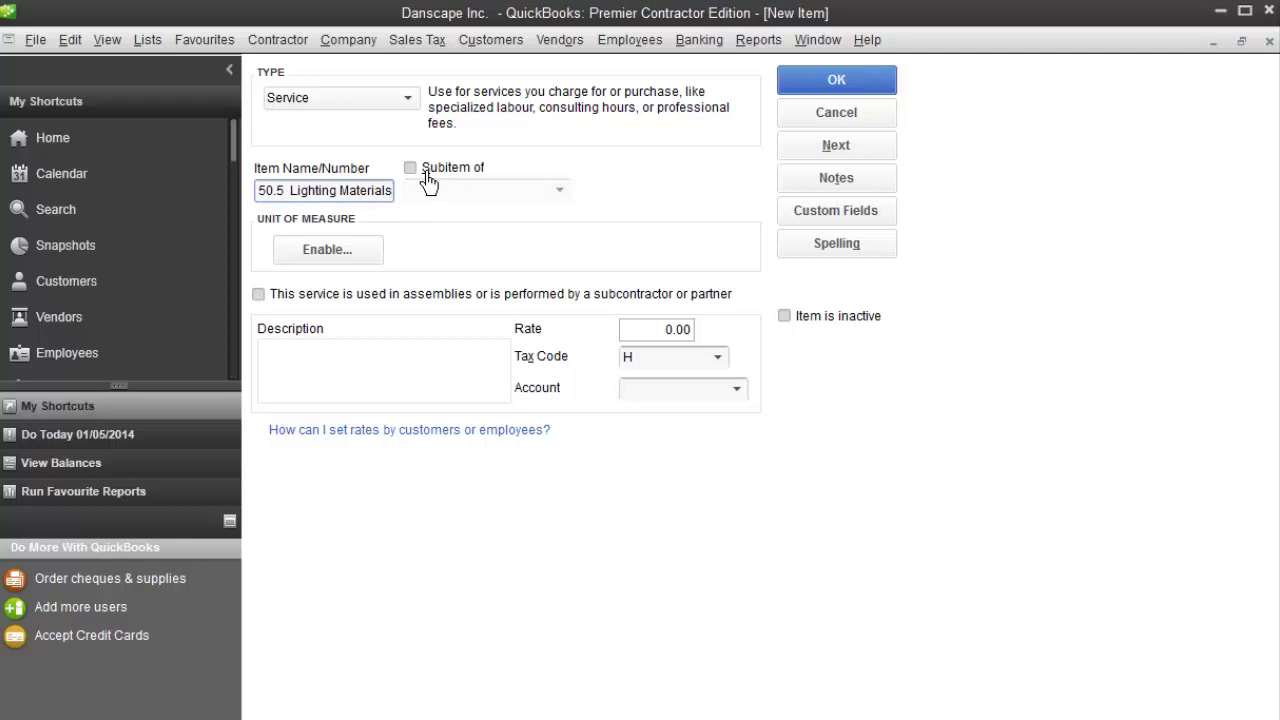
- Make it a subitem of 4050.0 Landscape Lighting, link it to 50080 Lighting Materials, and save
click(425, 172)
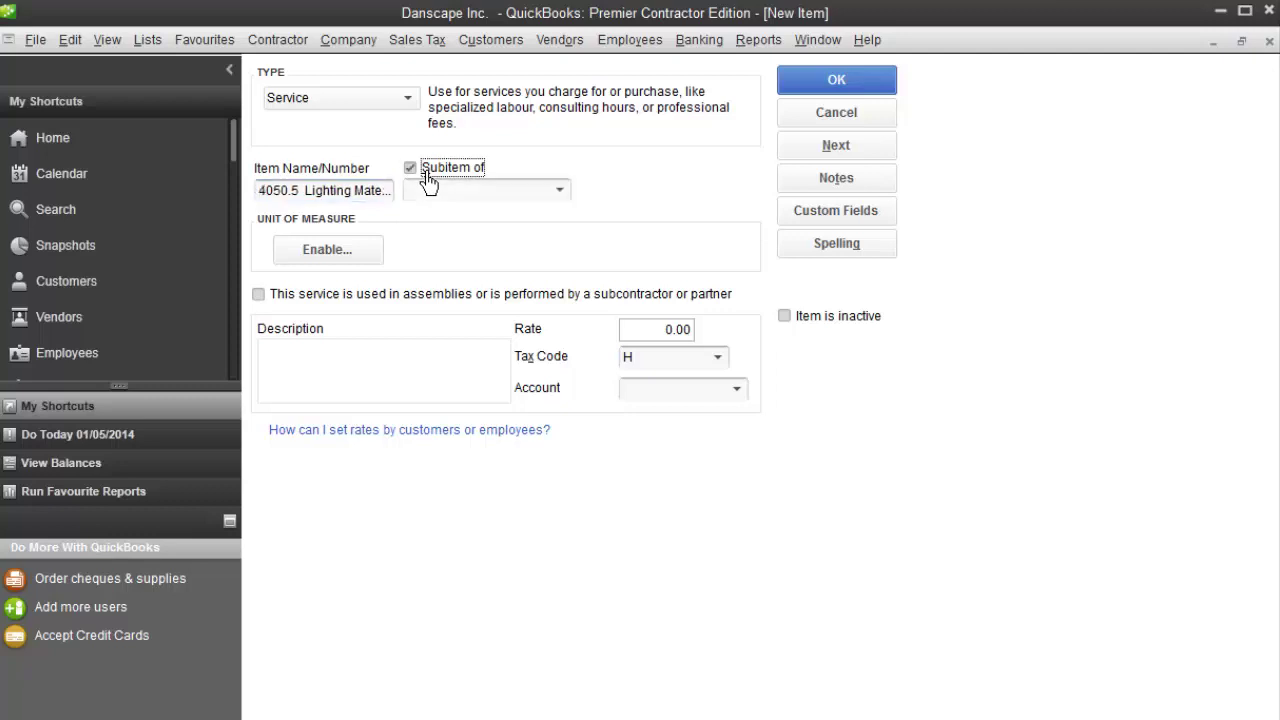
click(560, 190)
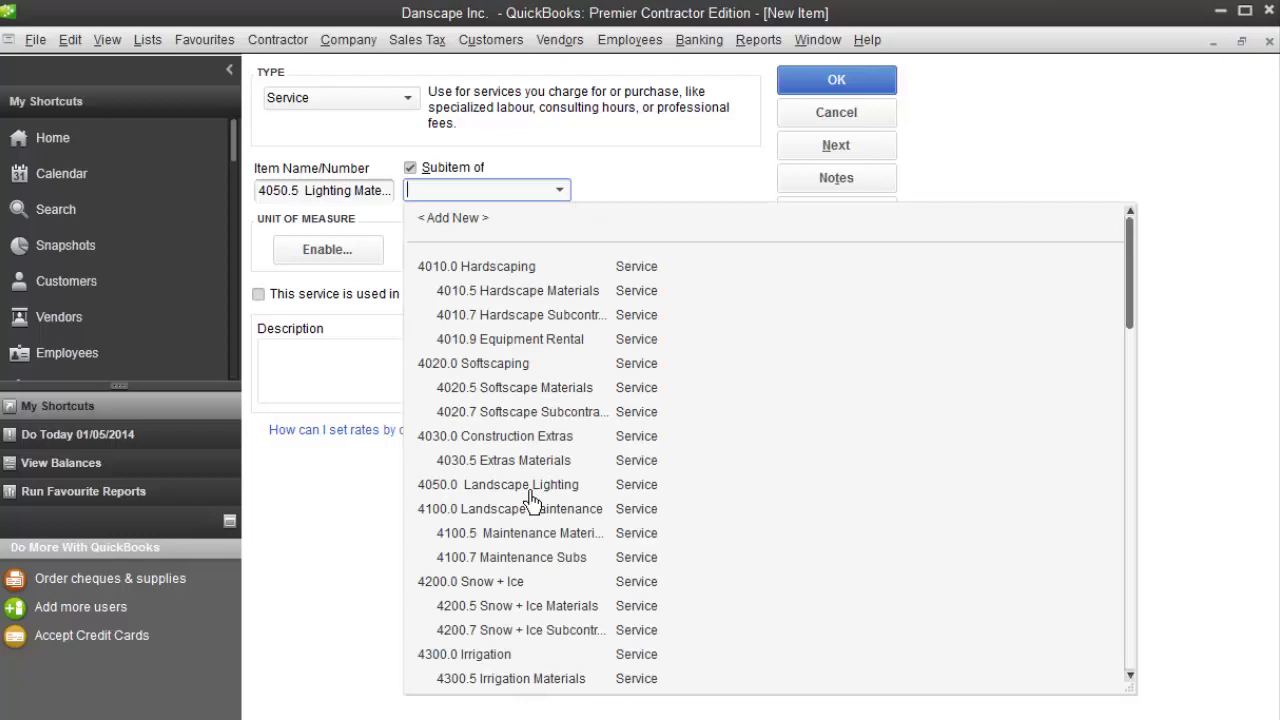
click(528, 490)
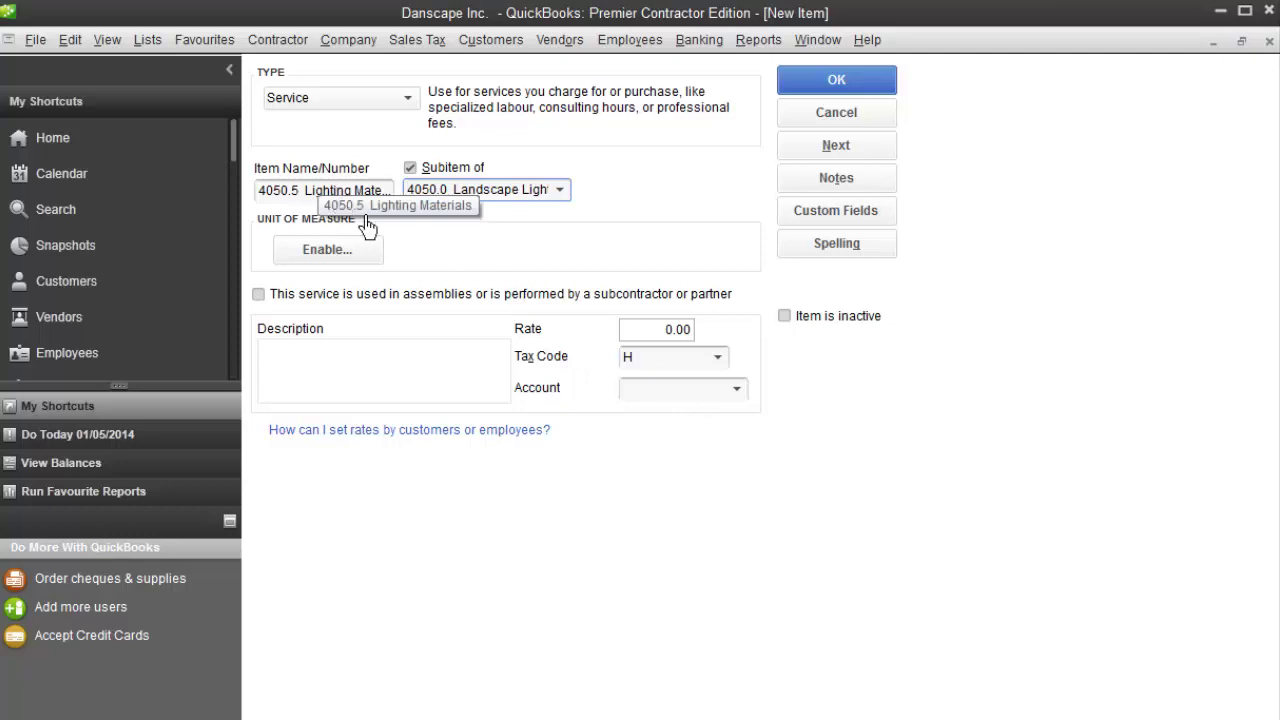
click(737, 389)
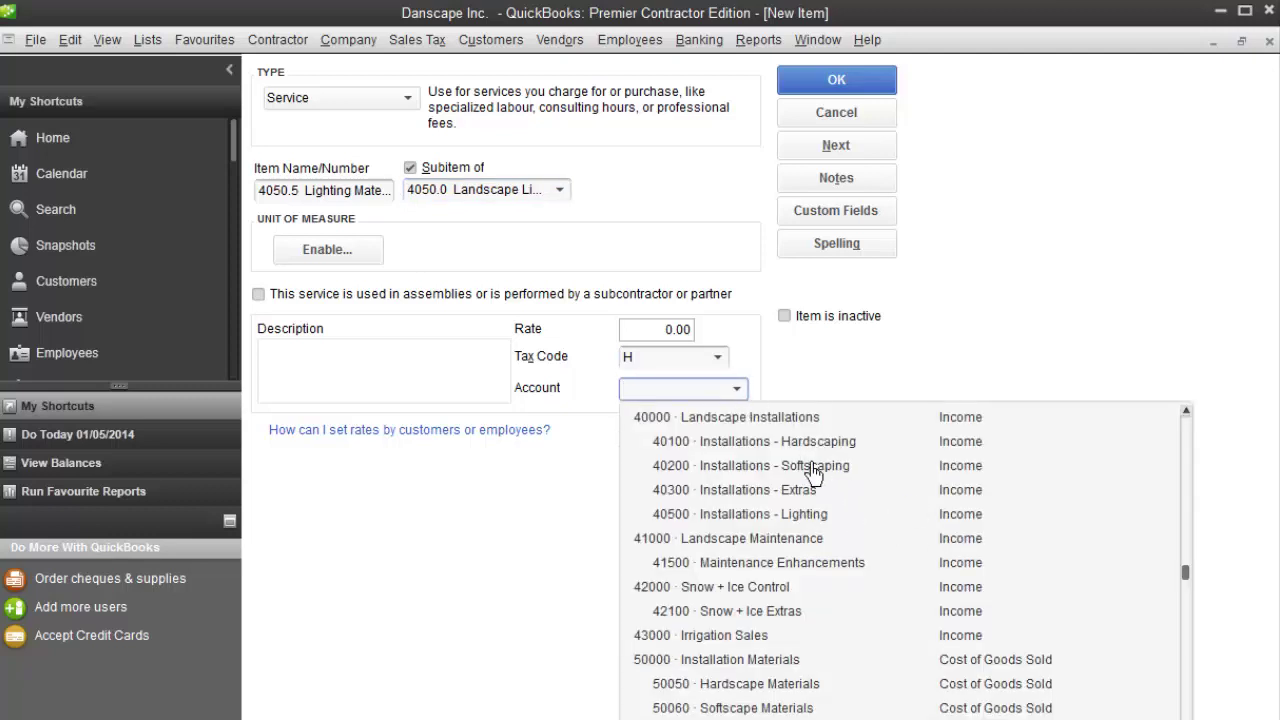
scroll(812, 470, down, 2)
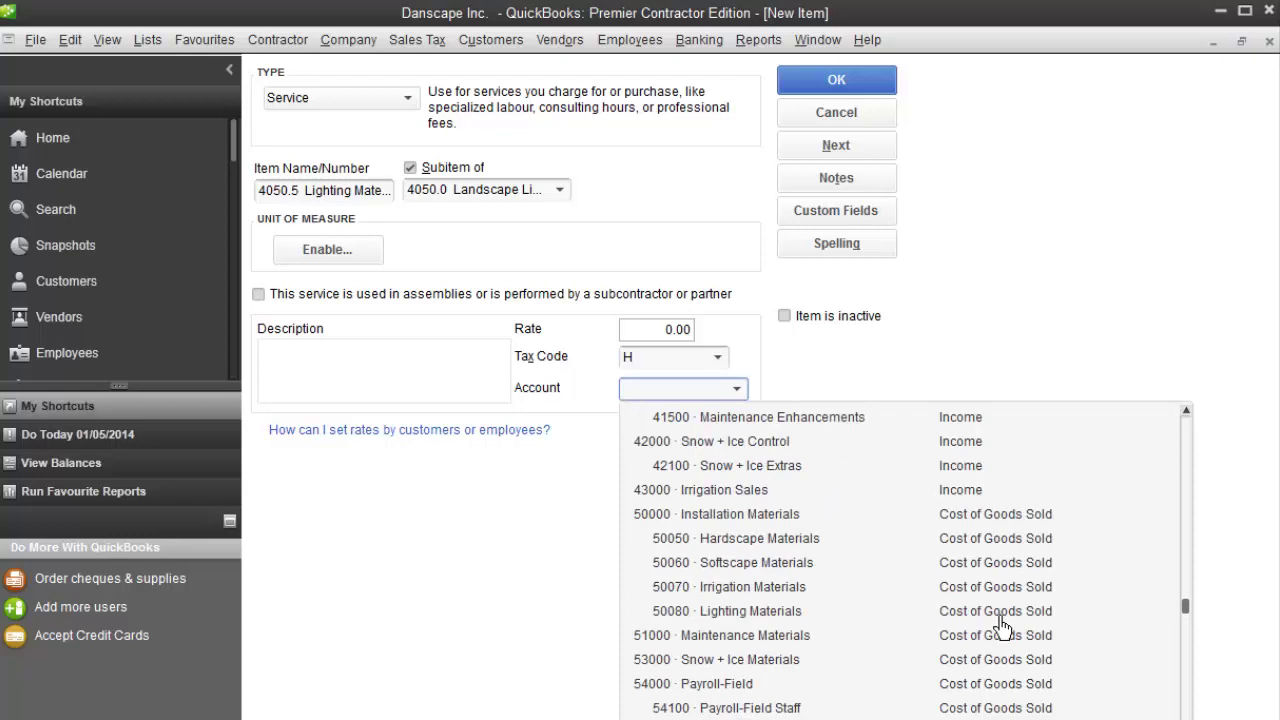
scroll(849, 589, down, 1)
scroll(852, 590, up, 1)
text(50000 · Installatio)
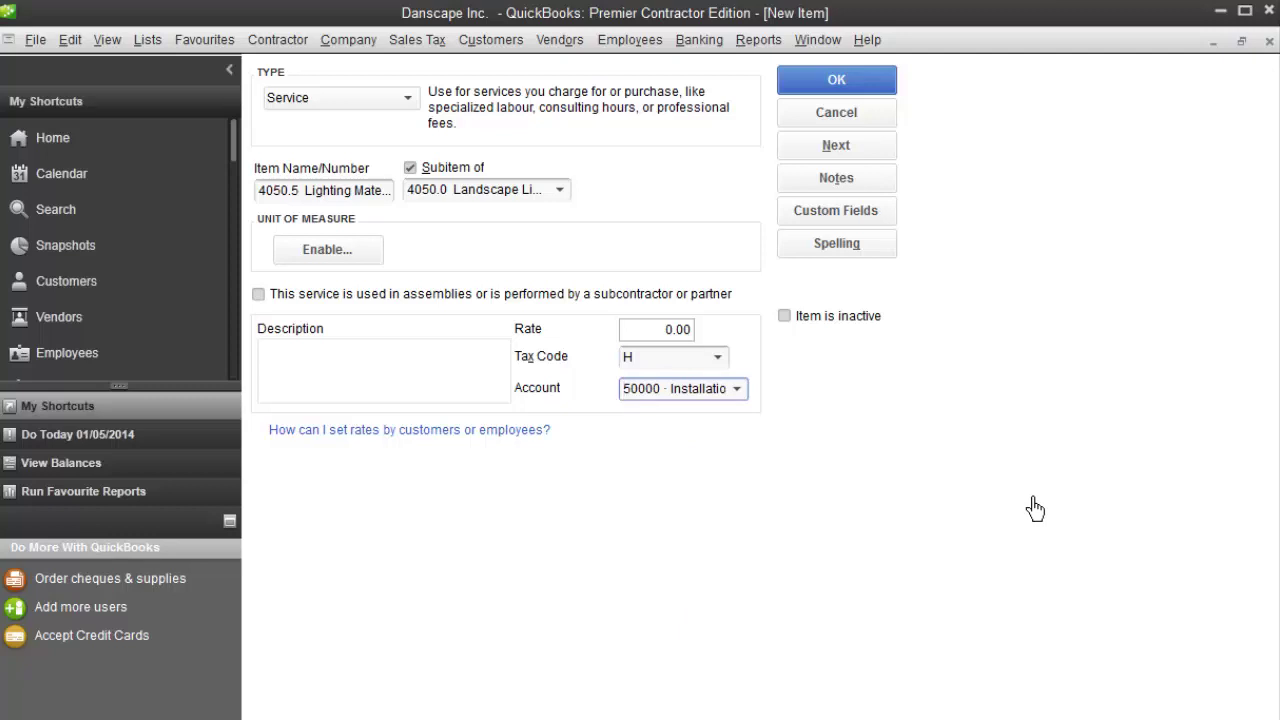
click(828, 84)
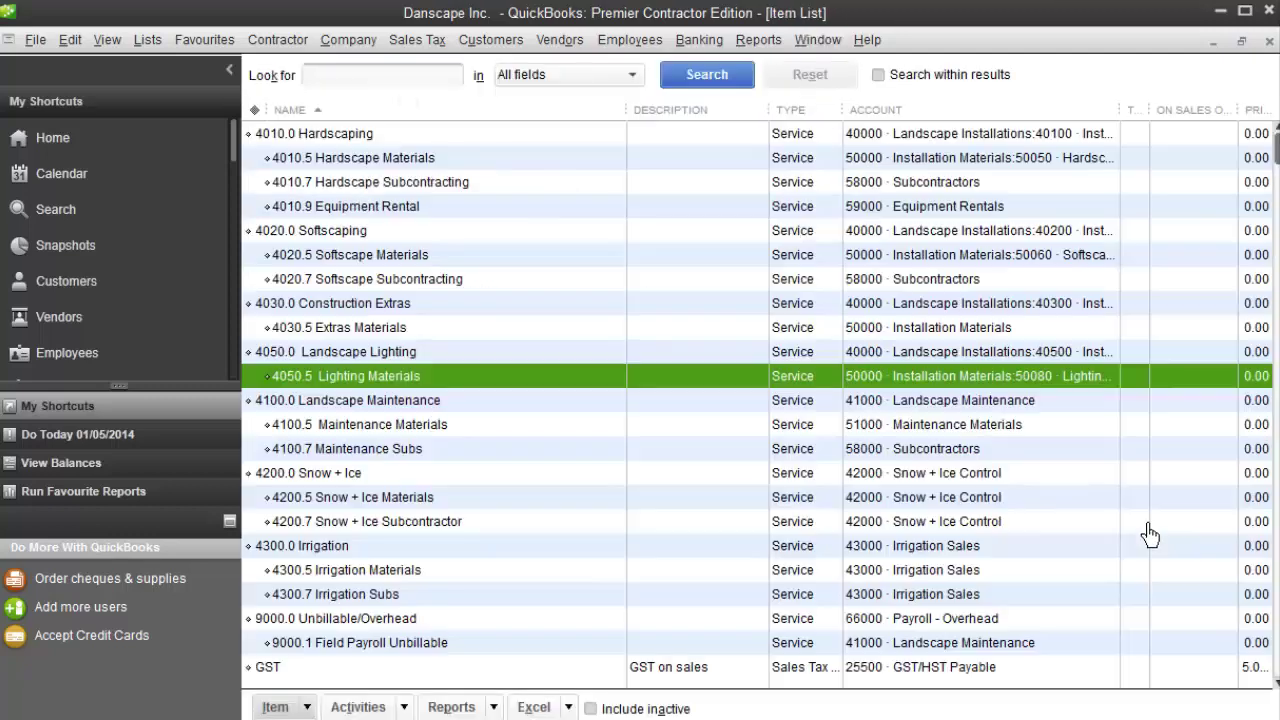
- From the Item List's right-click menu, start a Service item named 4050.7 Lighting Subs
right_click(395, 388)
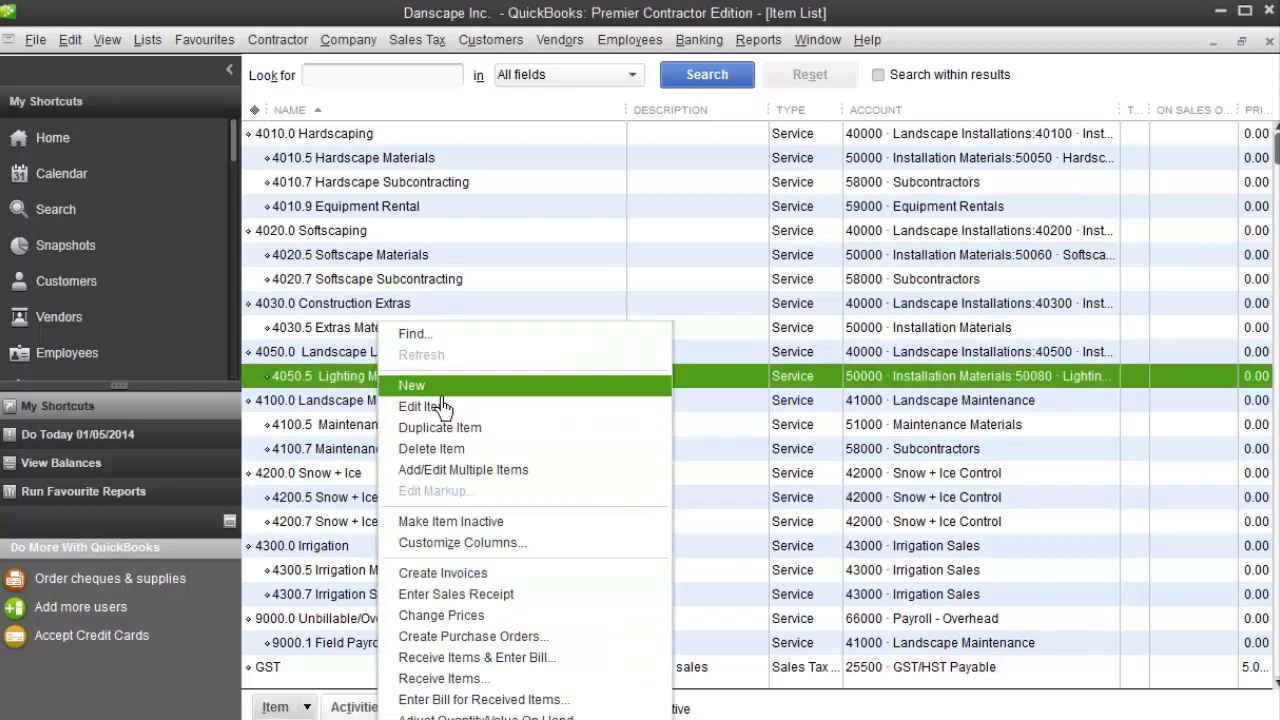
click(440, 389)
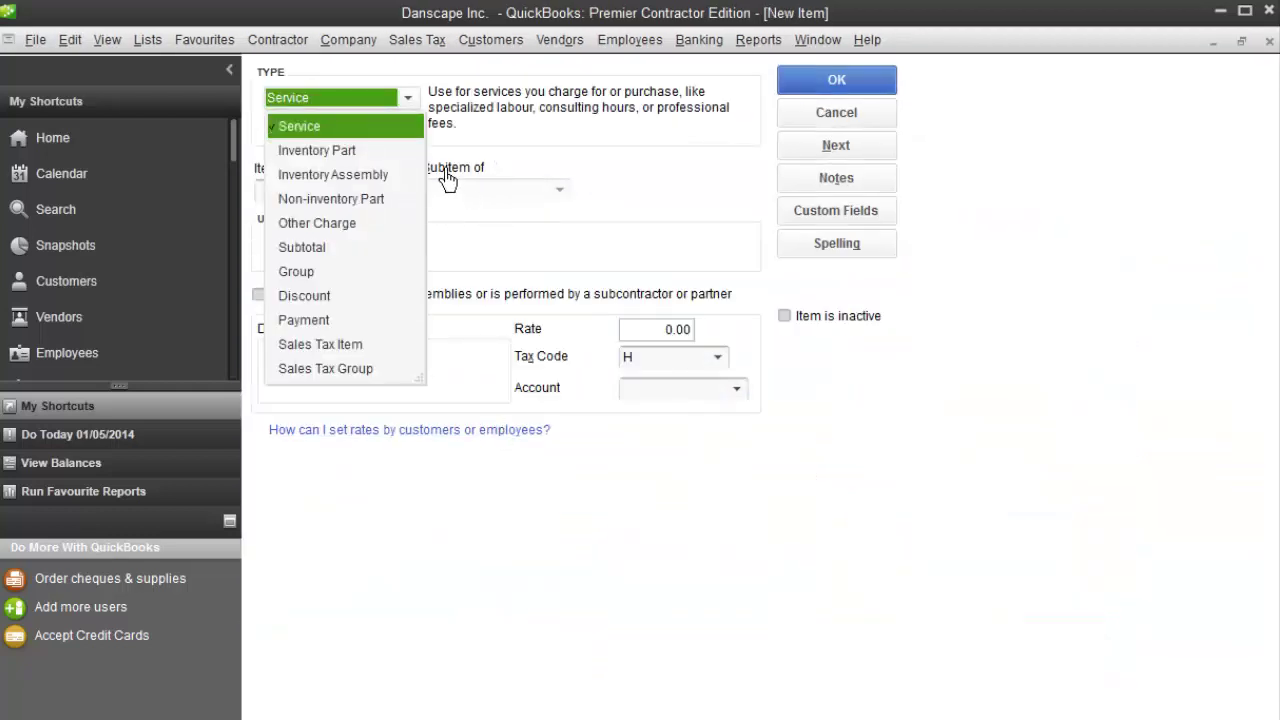
click(388, 128)
click(365, 198)
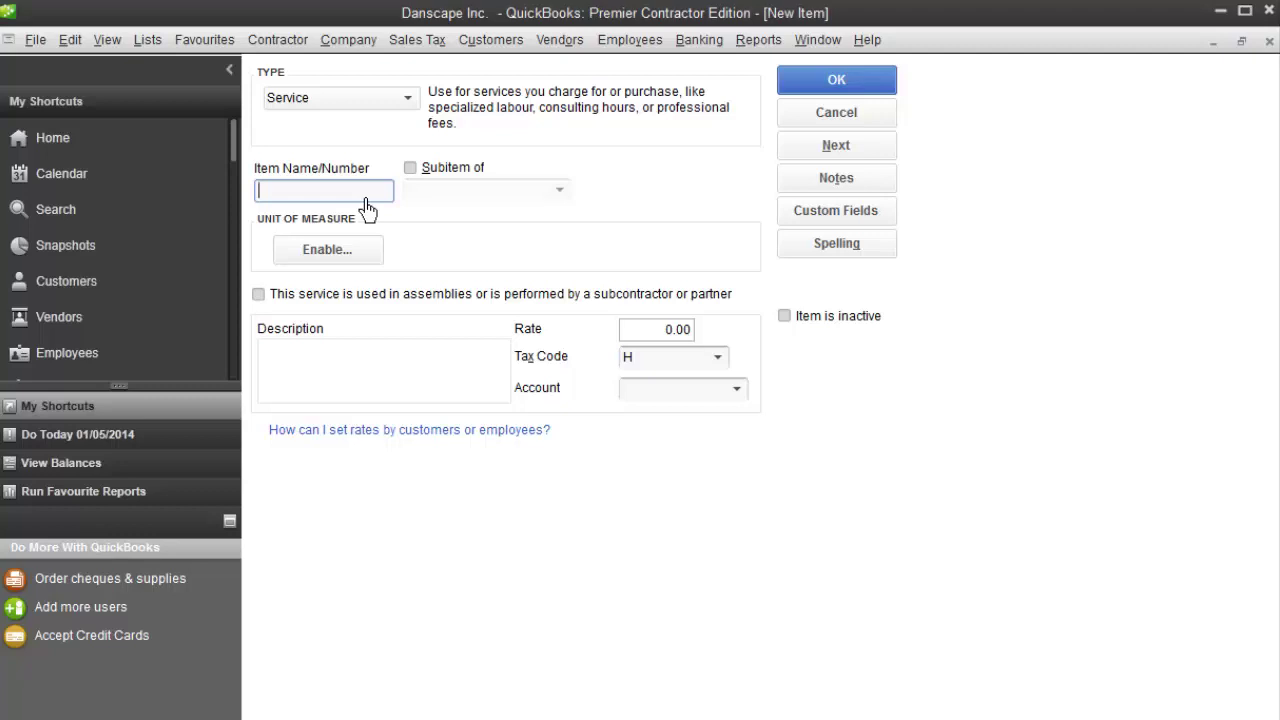
text(4050.7  Lighting Subs)
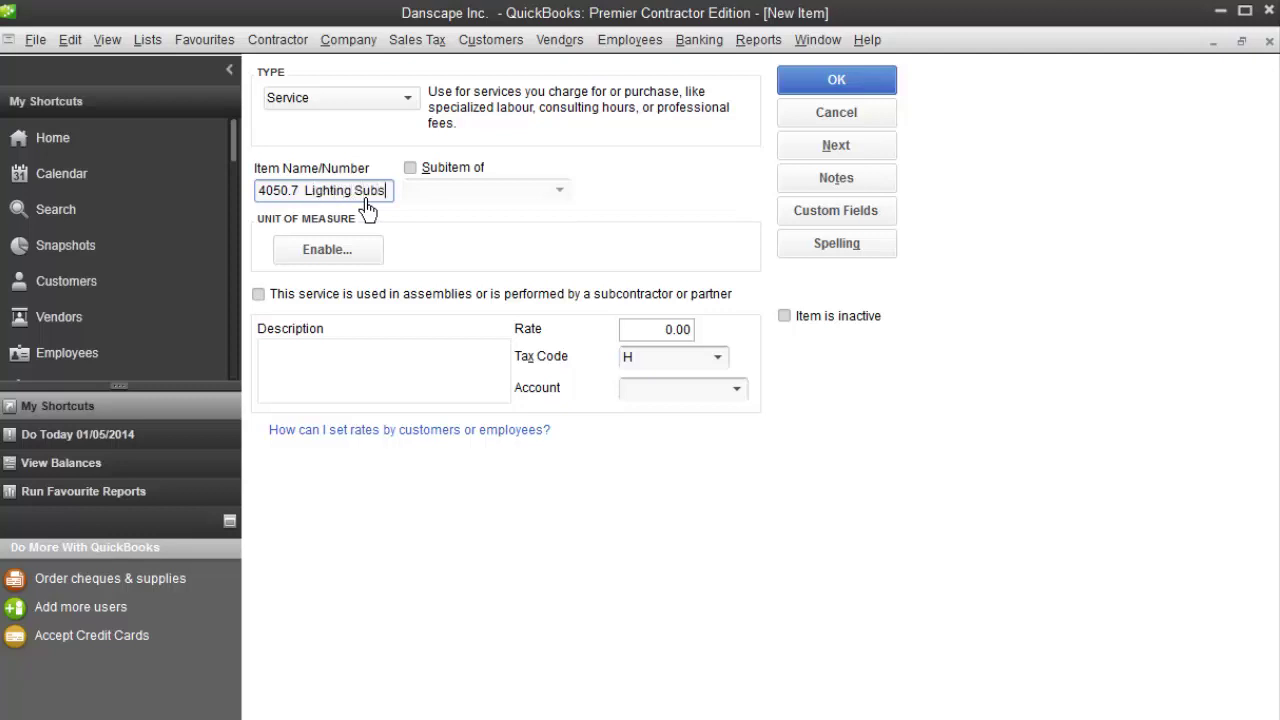
- Make it a subitem of 4050.0 Landscape Lighting, link it to 58000 Subcontractors, and save
click(438, 169)
click(560, 195)
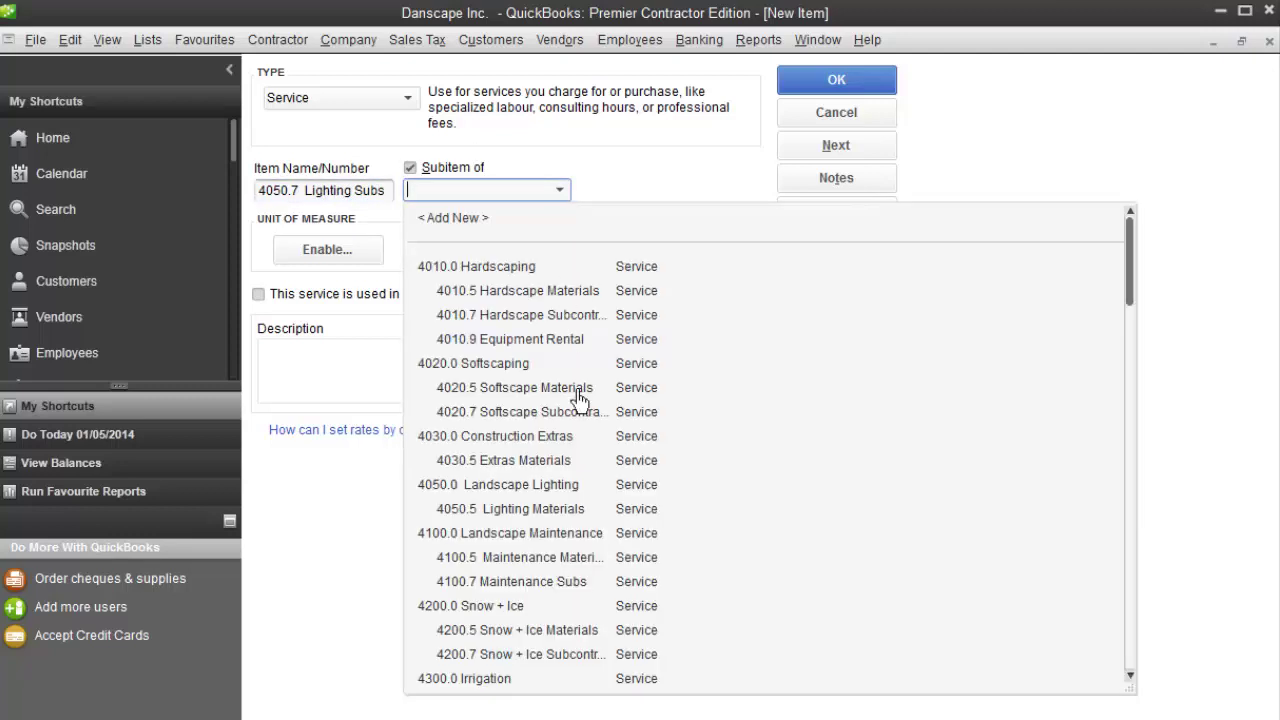
click(561, 495)
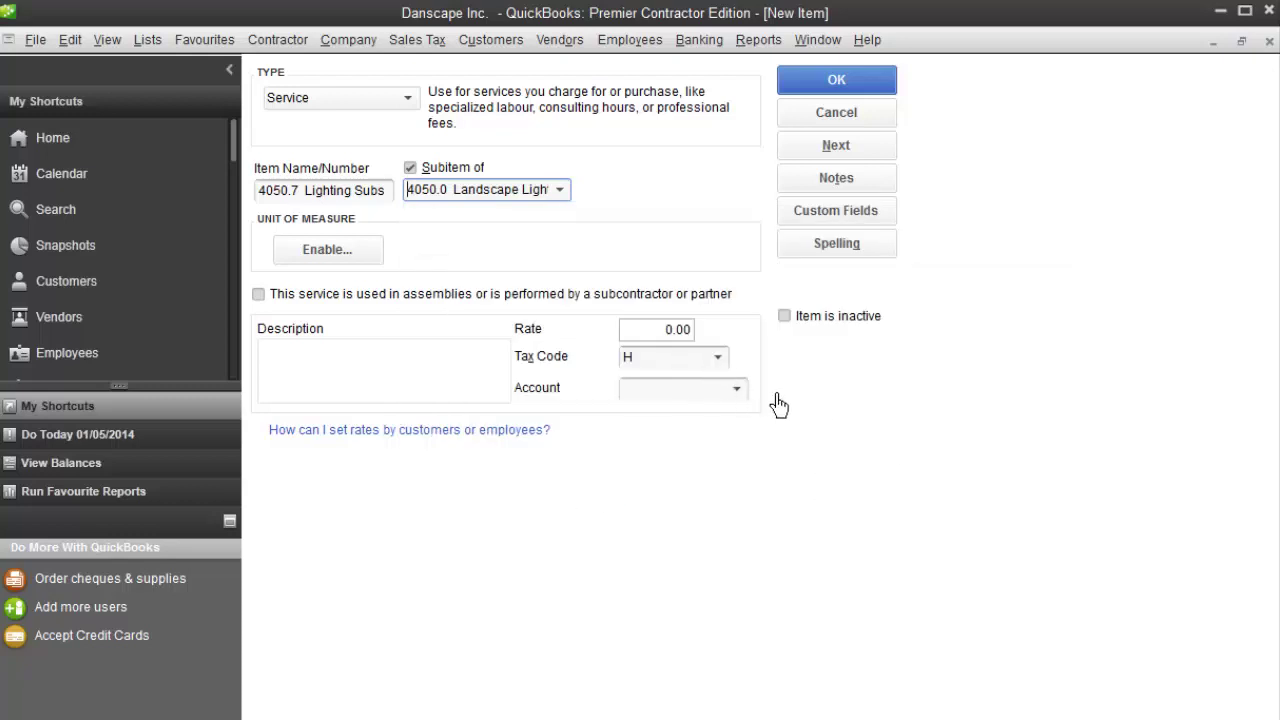
click(737, 390)
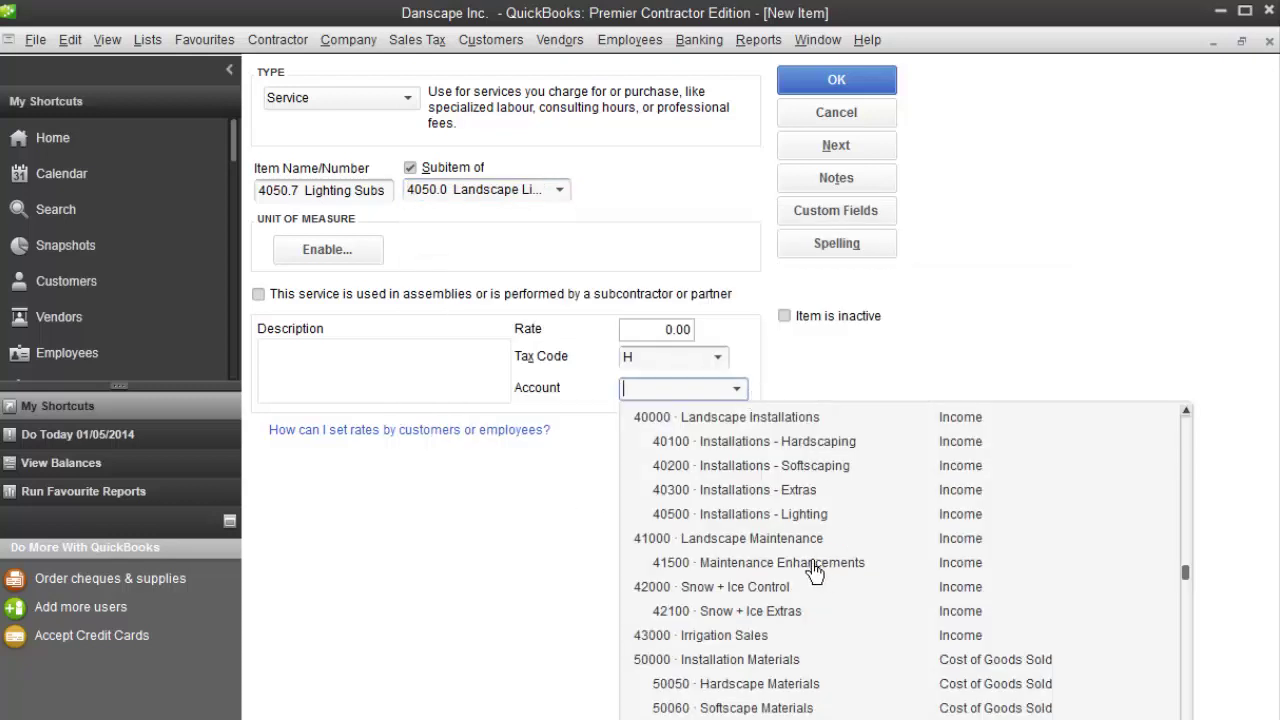
scroll(805, 612, down, 4)
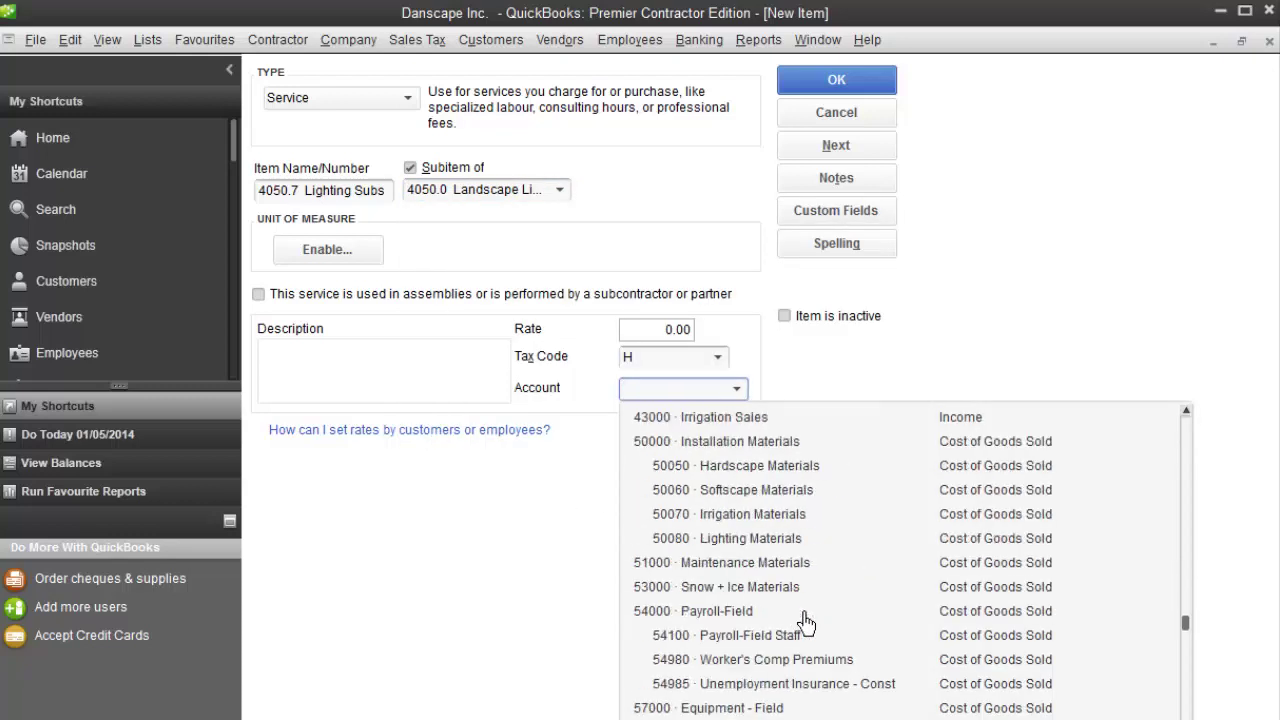
scroll(890, 650, down, 1)
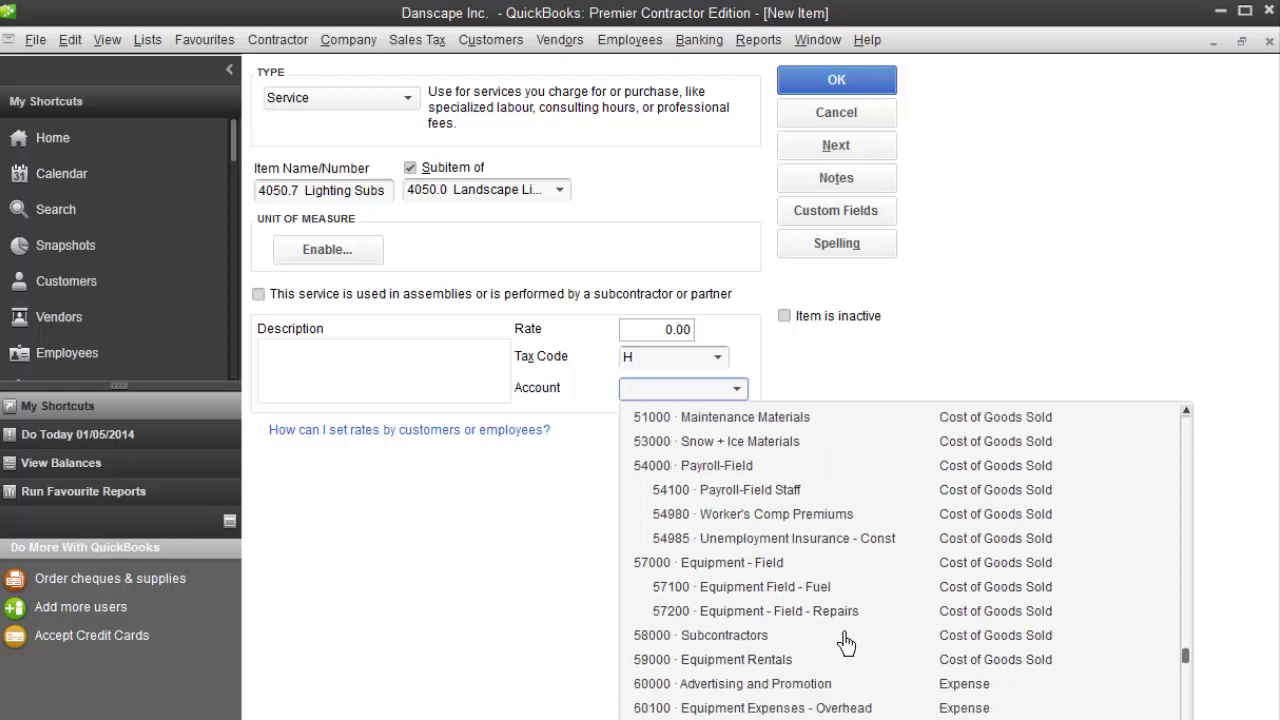
click(737, 640)
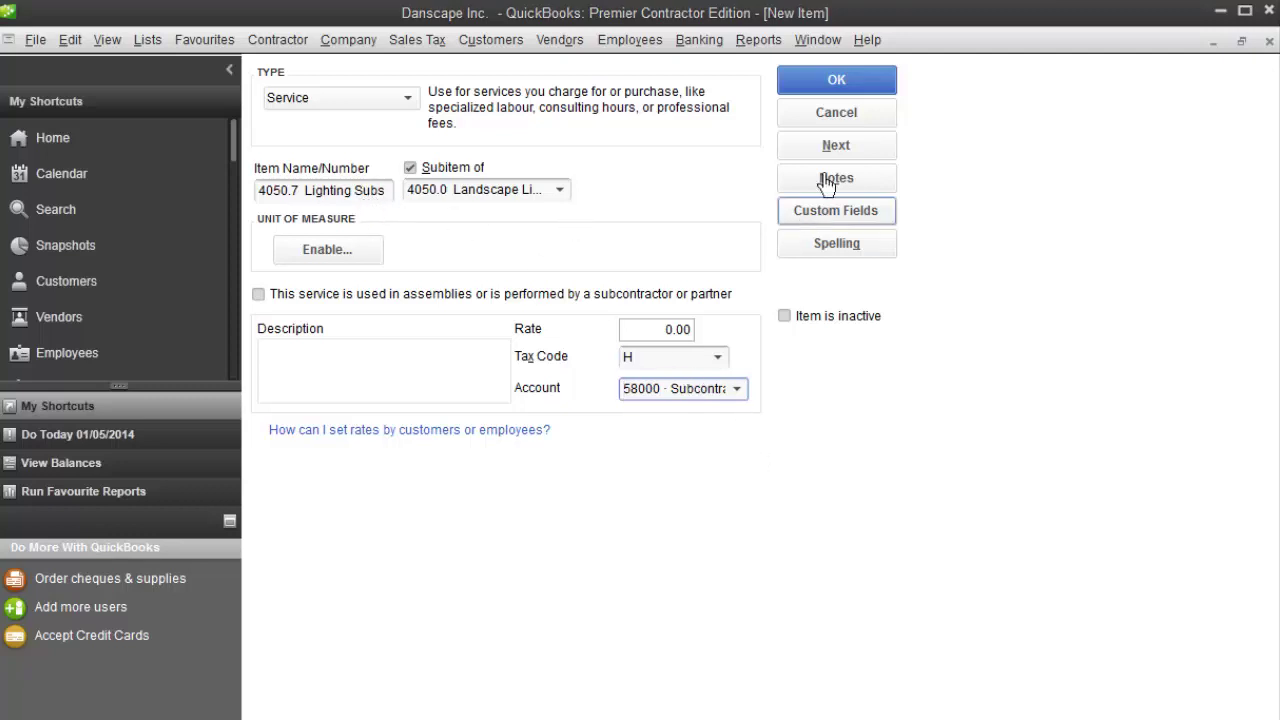
click(836, 82)
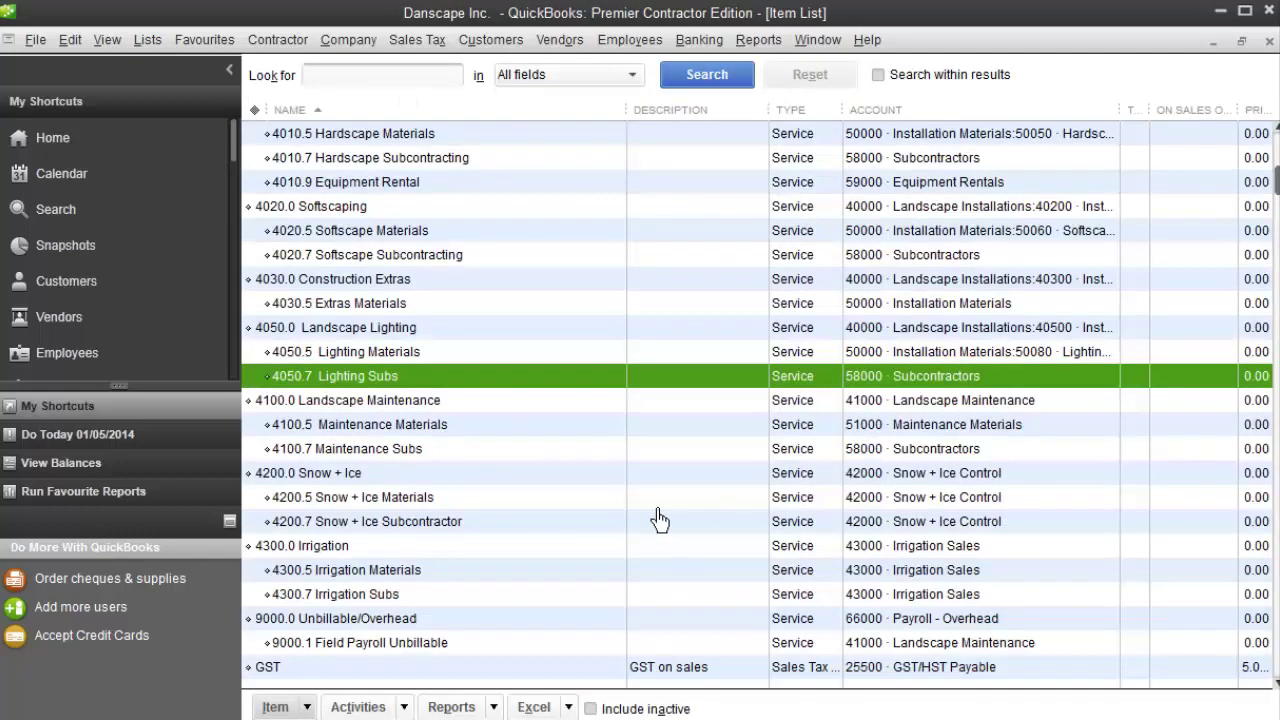
click(380, 330)
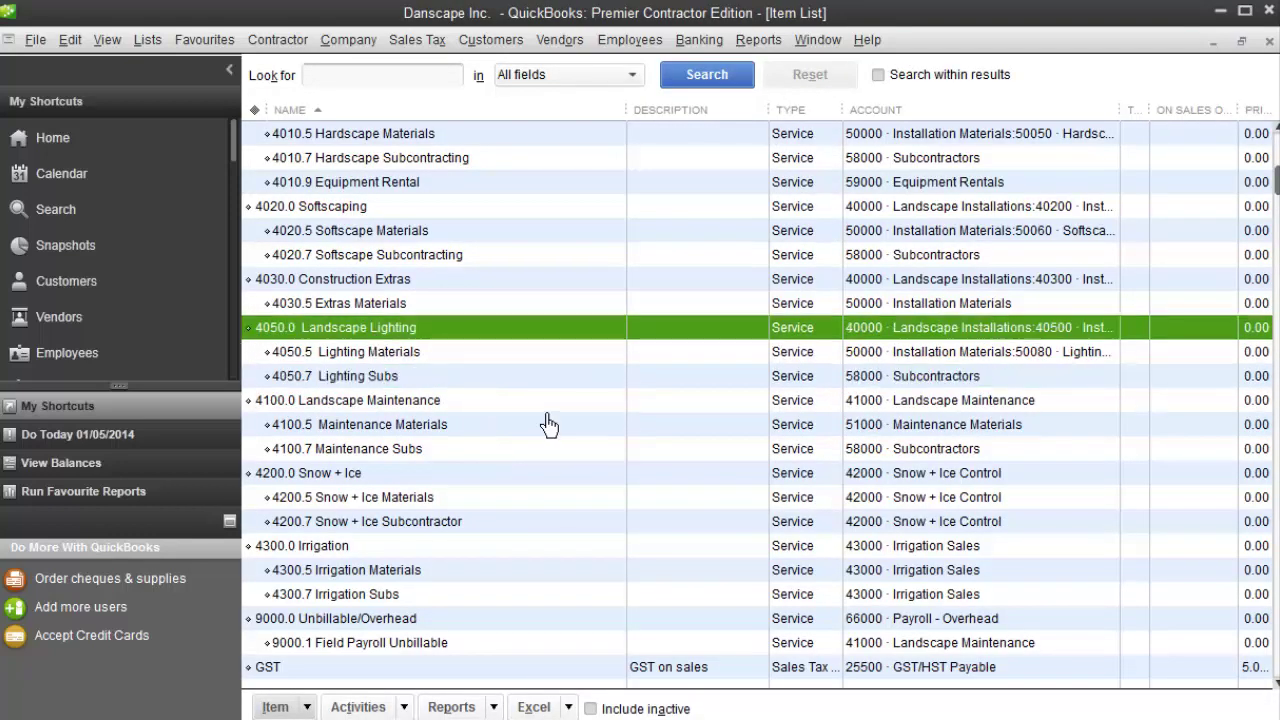
click(470, 356)
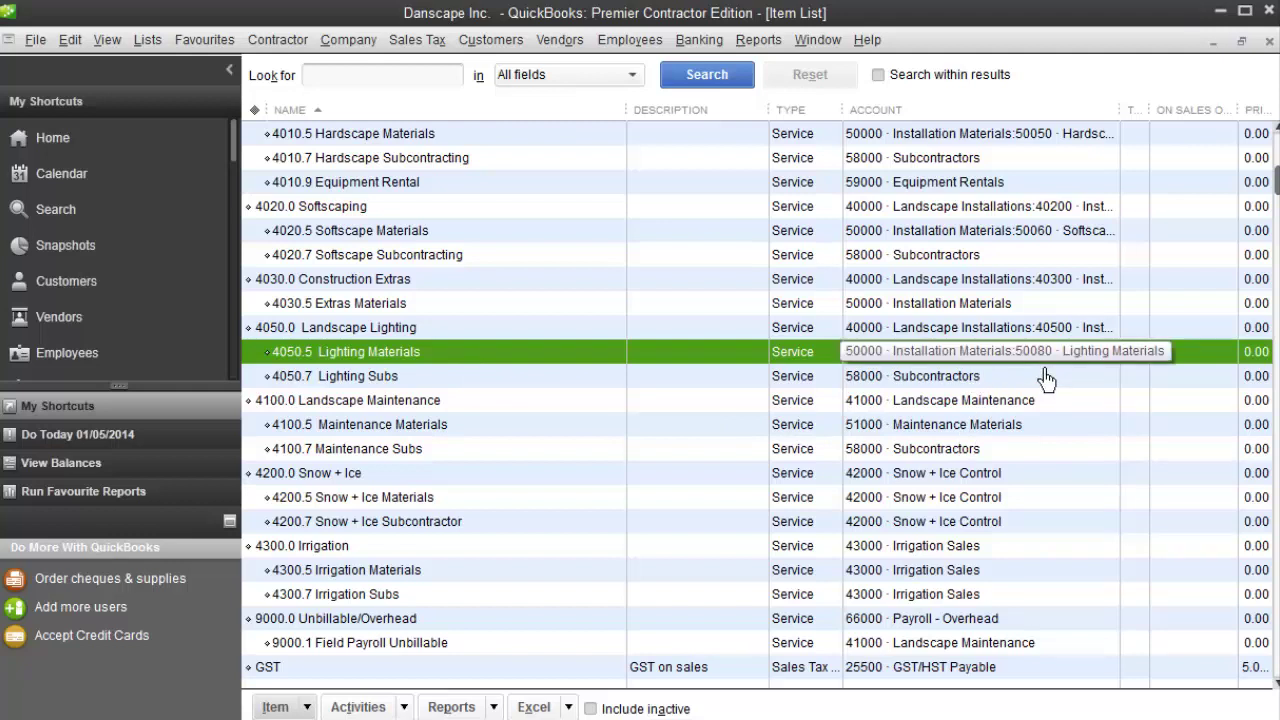
click(475, 384)
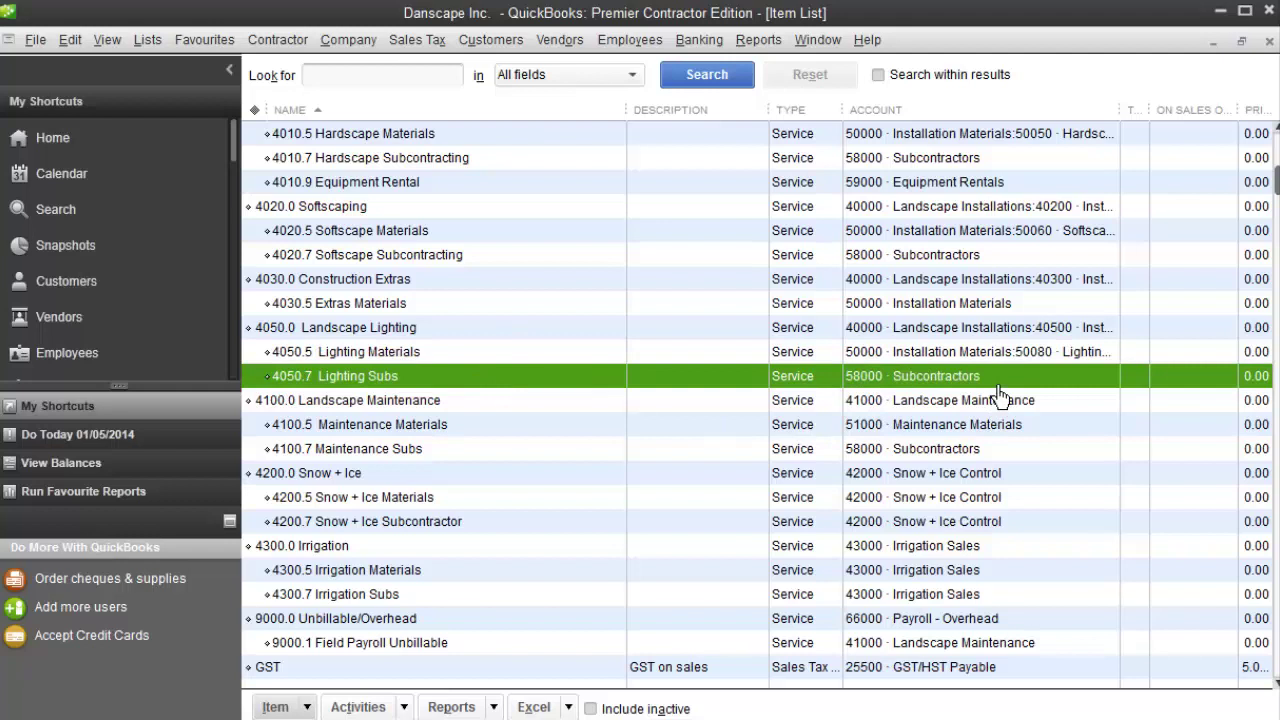
key(Tab)
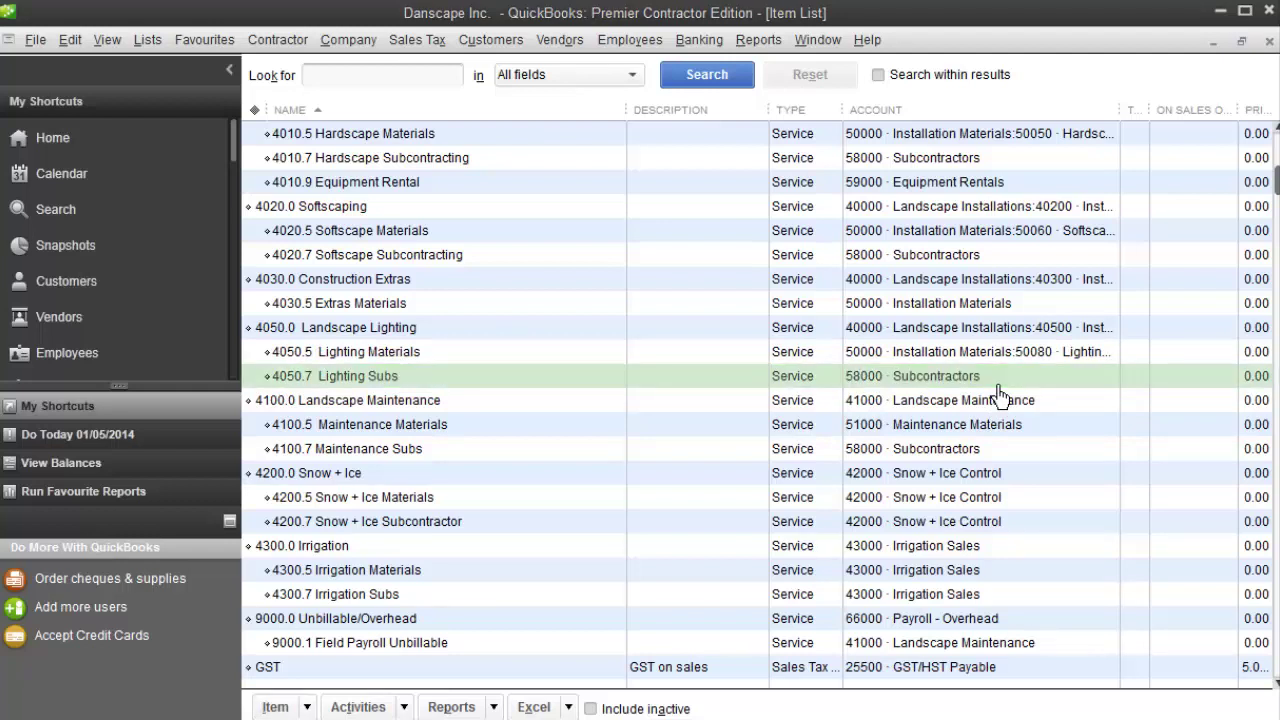